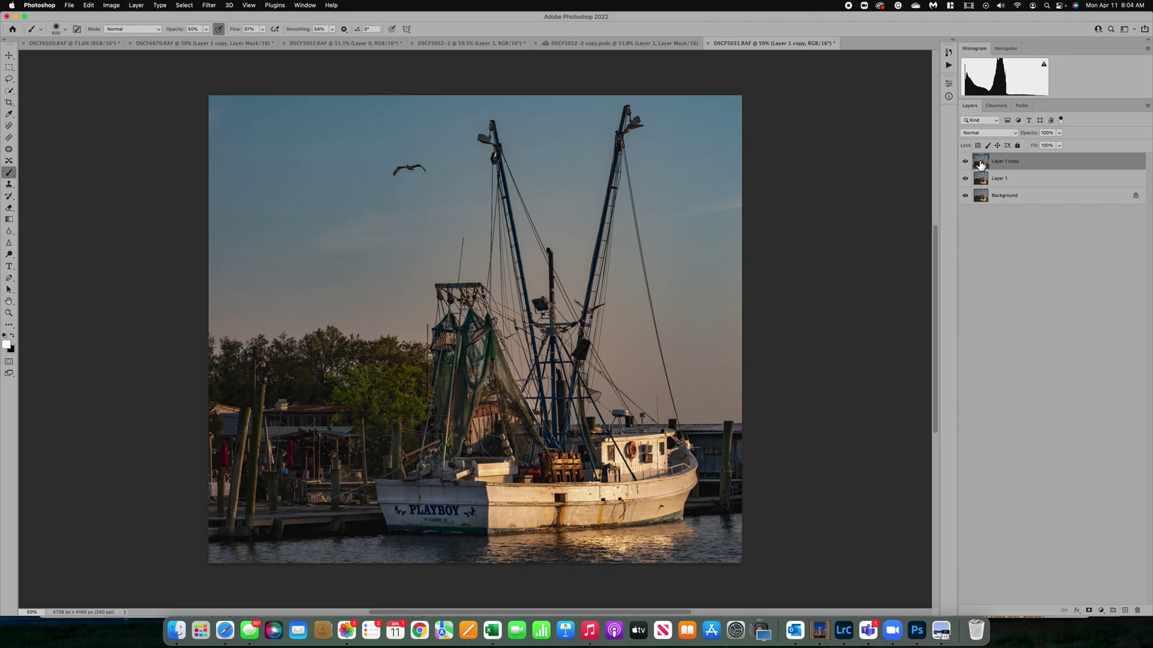
{"action": "key", "text": "super+j"}
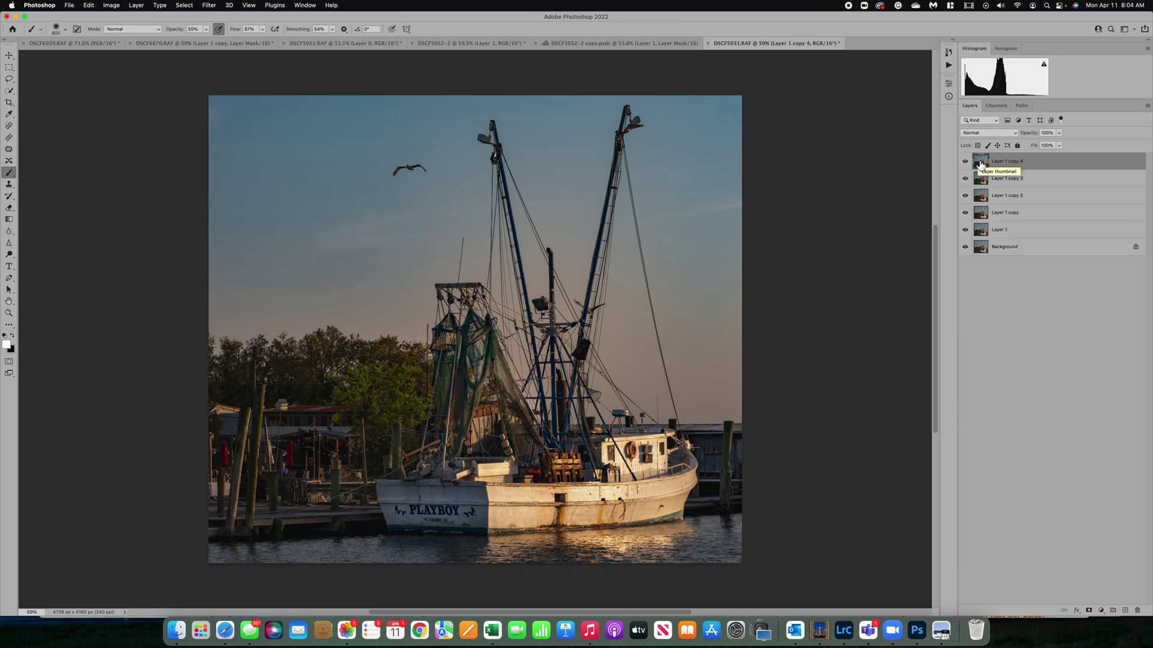
Step: Duplicate Layer 1 four times, hide all the copies, show Background and select Layer 1
{"action": "left_click", "coordinate": [965, 162]}
{"action": "left_click", "coordinate": [966, 178]}
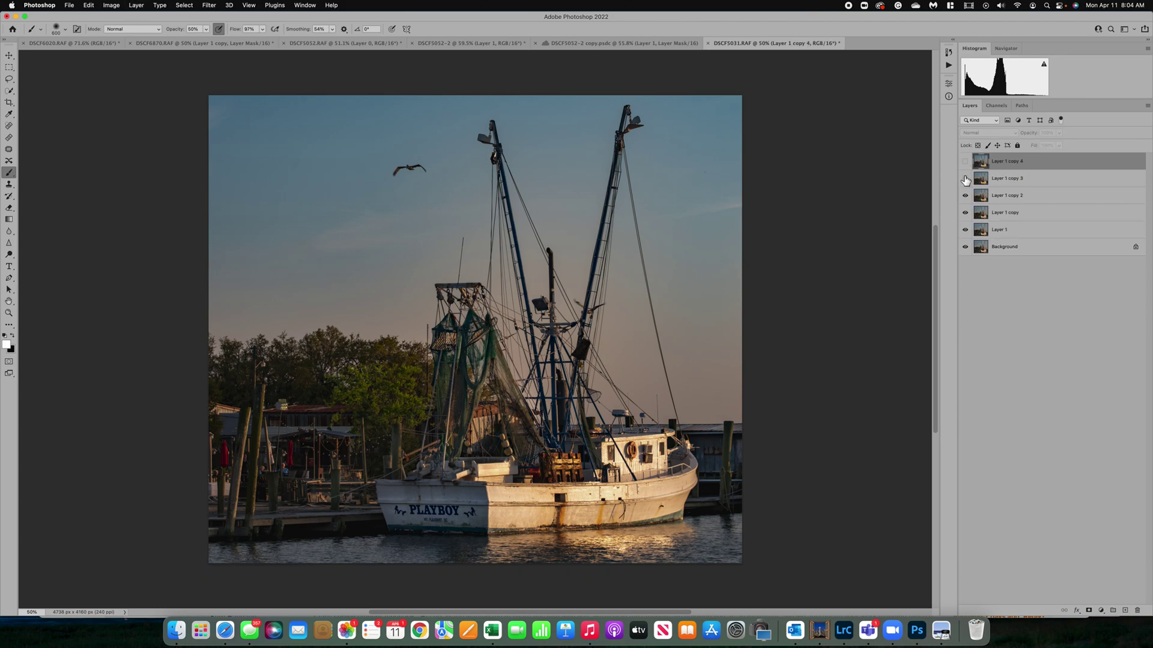
{"action": "left_click", "coordinate": [965, 196]}
{"action": "left_click", "coordinate": [965, 212]}
{"action": "left_click", "coordinate": [965, 246]}
{"action": "left_click", "coordinate": [982, 233]}
Step: Open Field Blur from Filter > Blur Gallery on Layer 1
{"action": "left_click", "coordinate": [210, 6]}
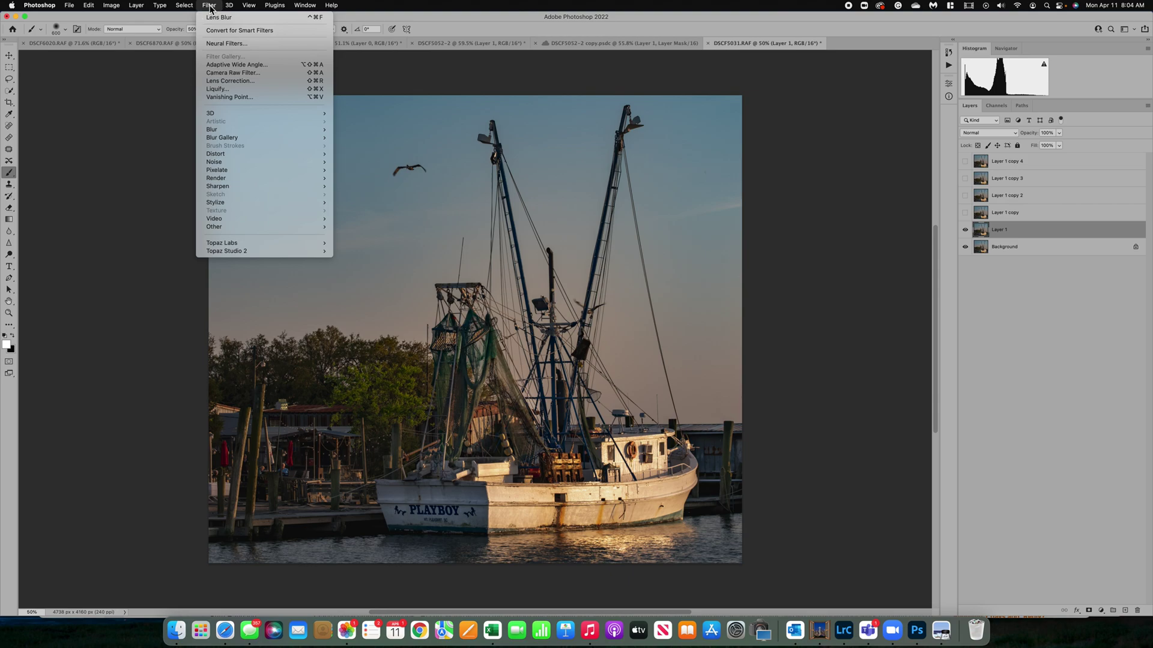
{"action": "mouse_move", "coordinate": [230, 131]}
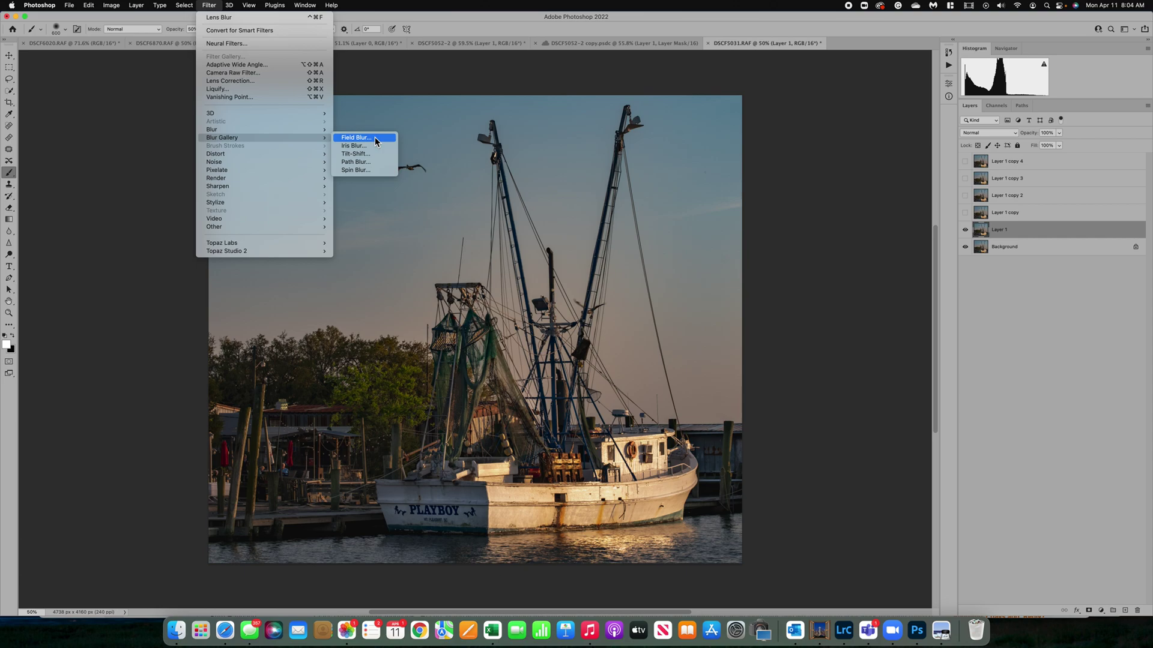
{"action": "left_click", "coordinate": [356, 138]}
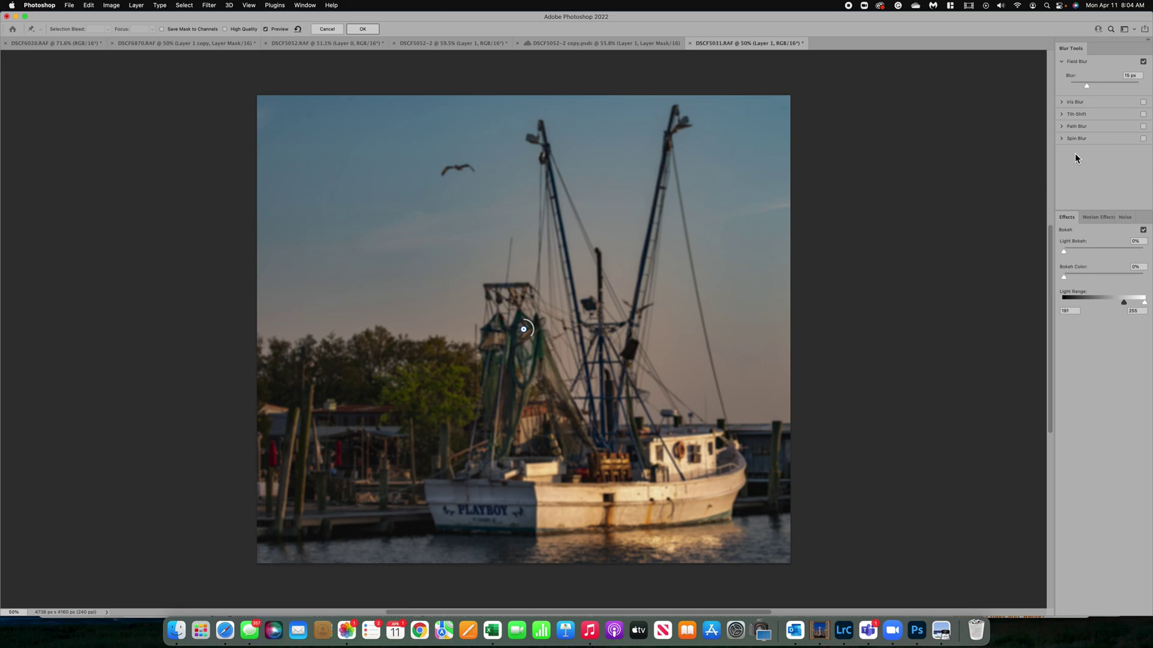
Step: Try Field Blur at 27, 15, 56 and 25 px with the pin moved onto the hull, then disable it
{"action": "mouse_move", "coordinate": [1086, 85]}
{"action": "left_mouse_down"}
{"action": "mouse_move", "coordinate": [1104, 89]}
{"action": "mouse_move", "coordinate": [1075, 88]}
{"action": "mouse_move", "coordinate": [1095, 88]}
{"action": "left_mouse_up"}
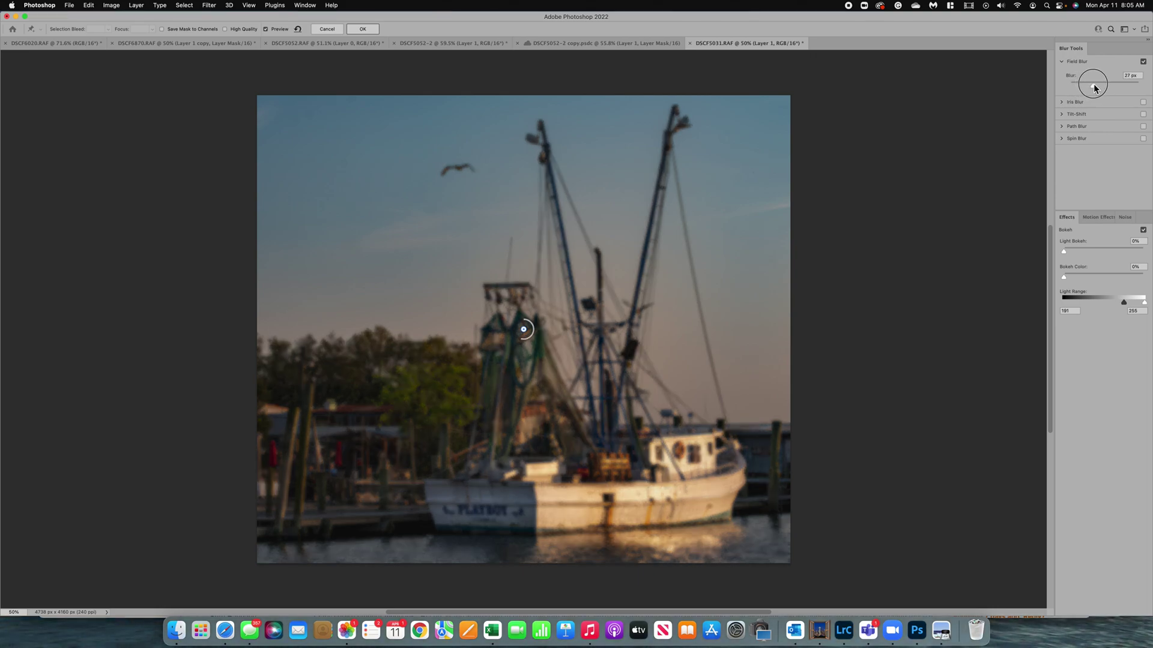
{"action": "left_click_drag", "start_coordinate": [1094, 88], "coordinate": [1095, 88]}
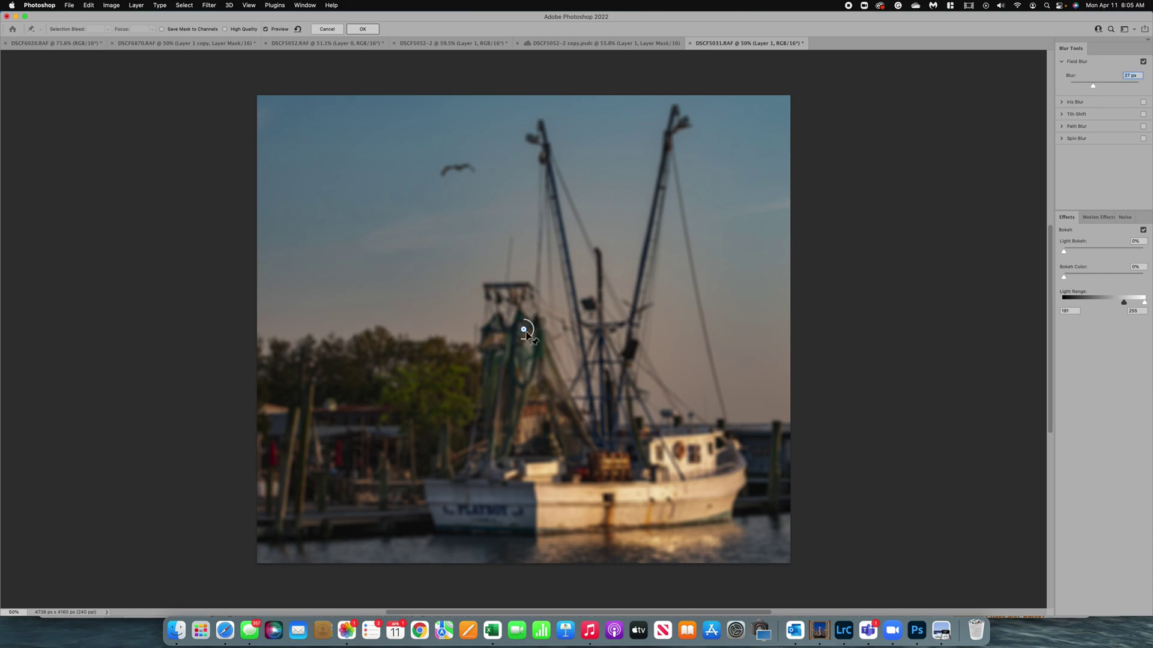
{"action": "left_click_drag", "start_coordinate": [523, 330], "coordinate": [537, 507]}
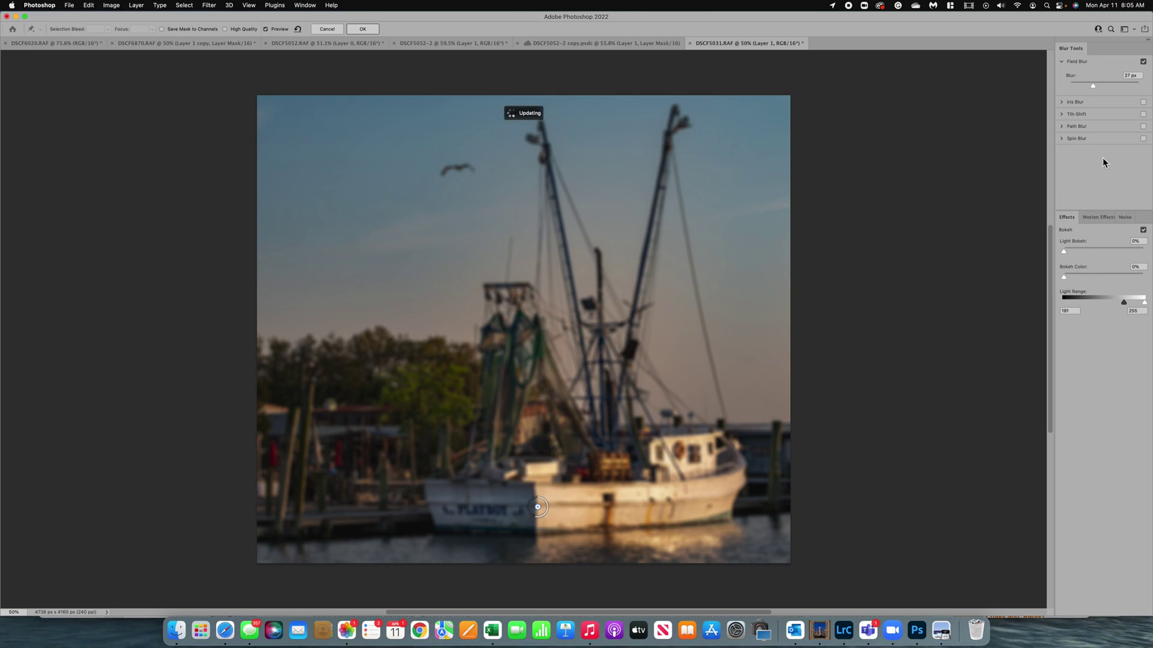
{"action": "left_click_drag", "start_coordinate": [1092, 85], "coordinate": [1087, 84]}
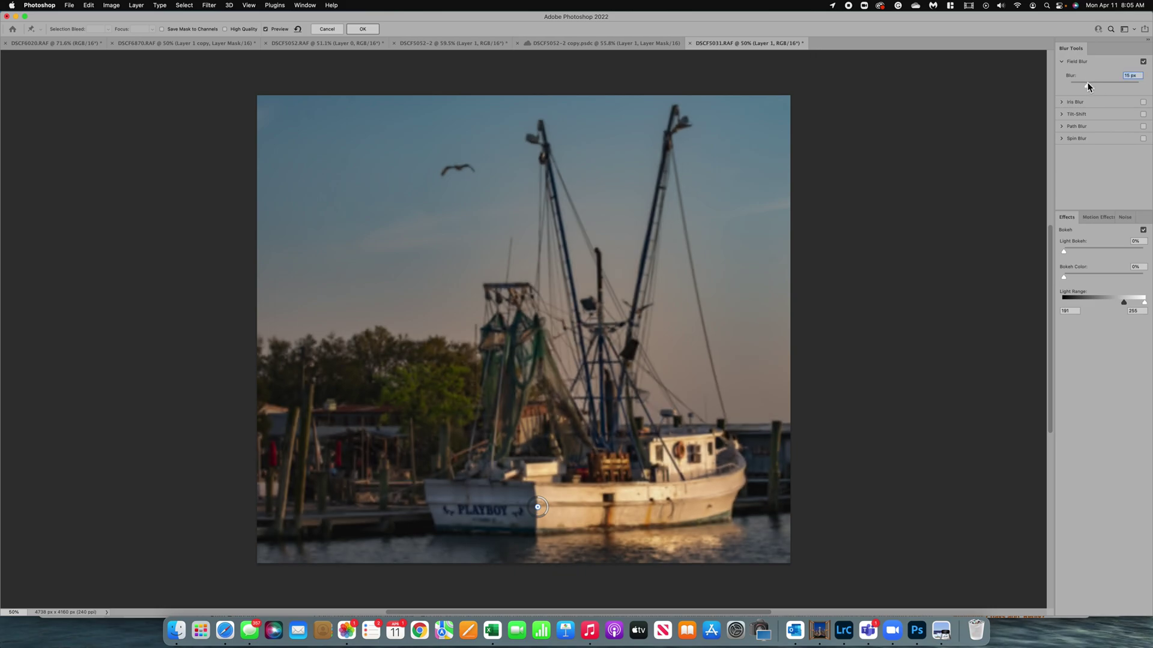
{"action": "left_click", "coordinate": [1101, 84]}
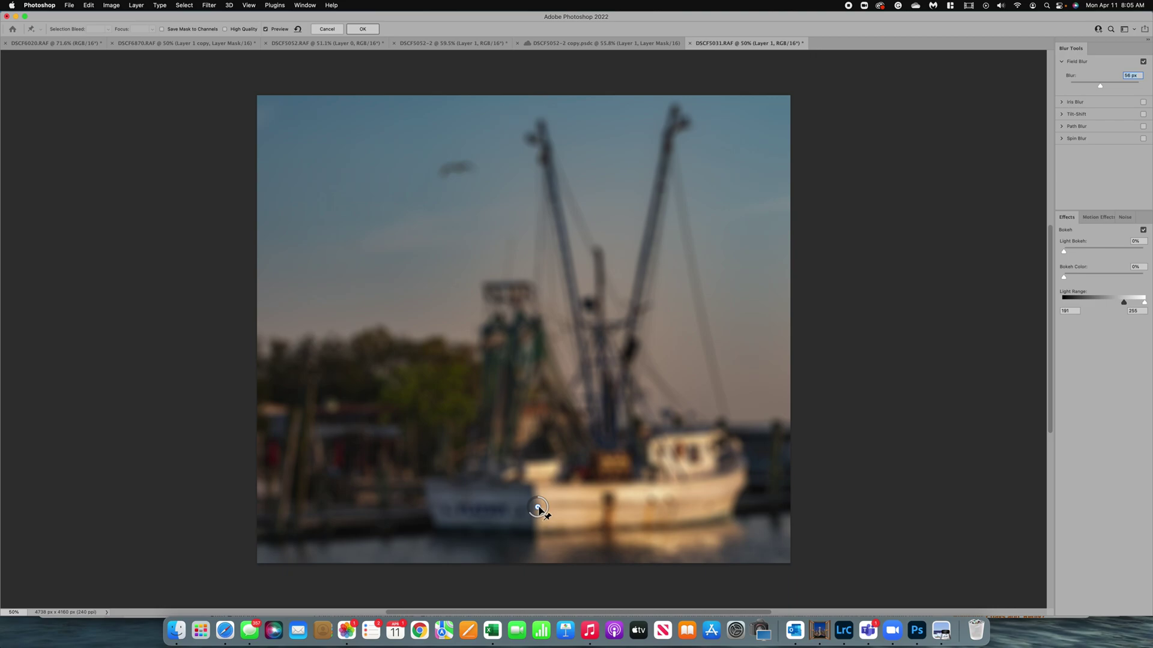
{"action": "left_click_drag", "start_coordinate": [538, 509], "coordinate": [504, 511]}
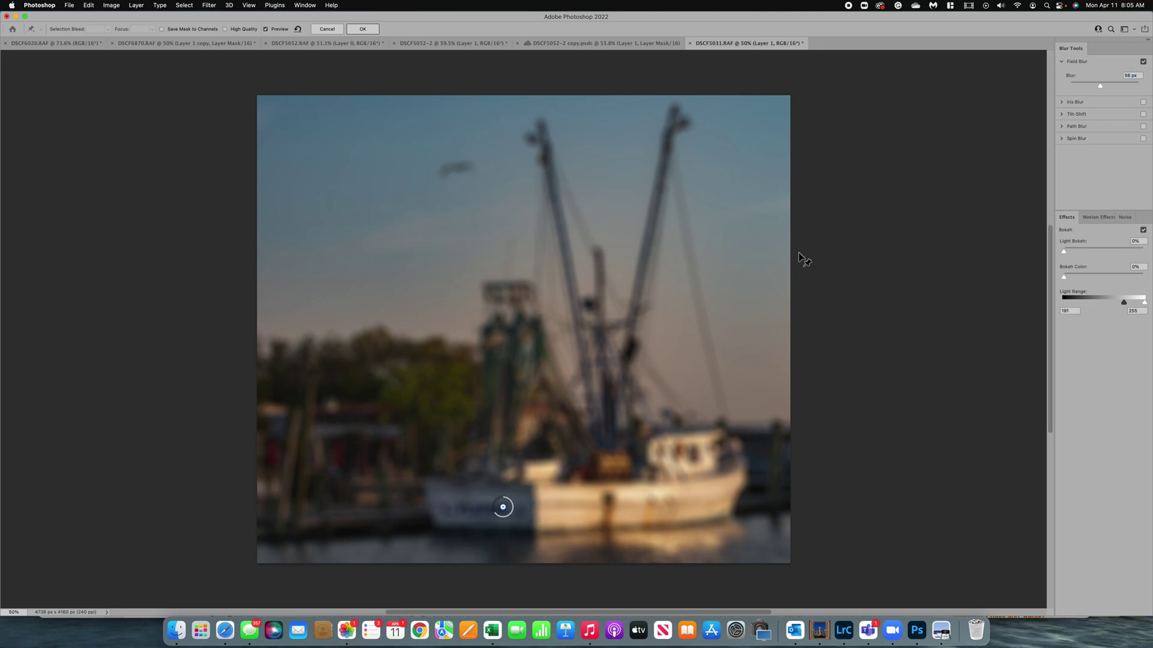
{"action": "left_click", "coordinate": [1093, 81]}
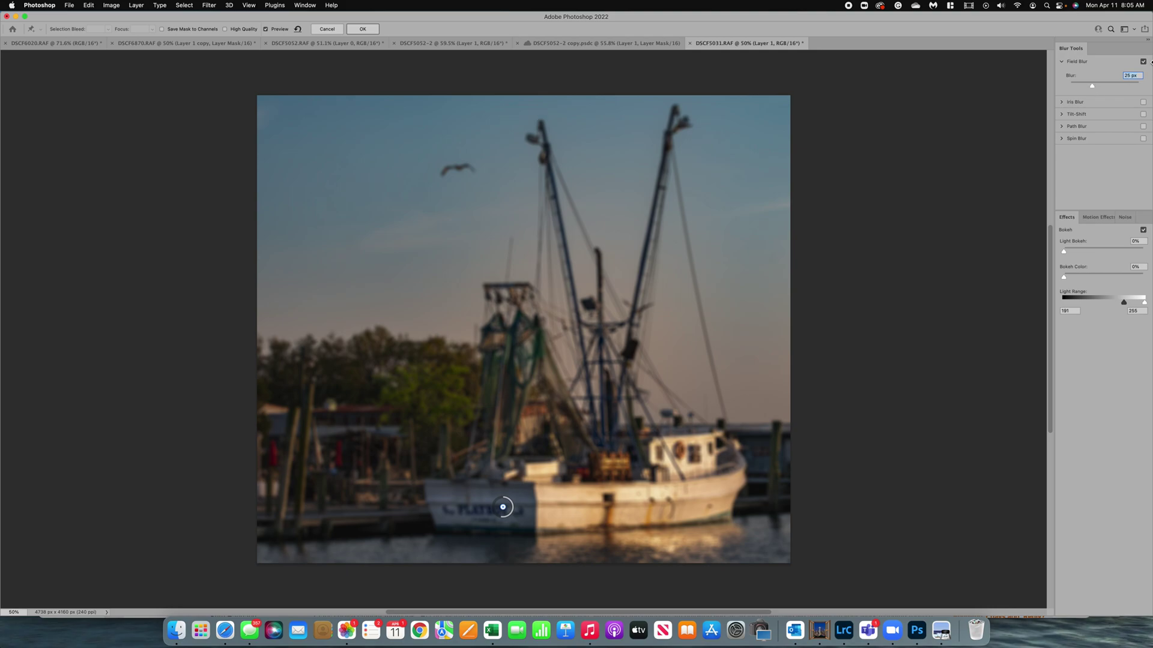
{"action": "left_click", "coordinate": [1144, 62]}
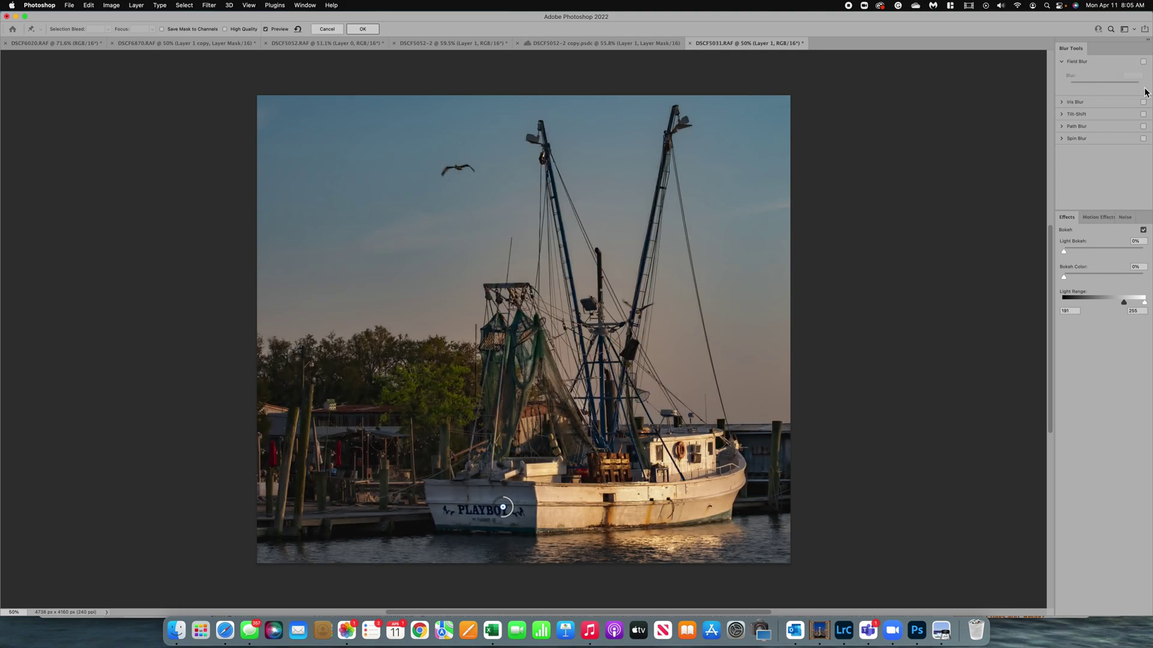
Step: Enable a 28 px Iris Blur, squashing its ellipse over the PLAYBOY lettering and stretching it across the hull
{"action": "left_click", "coordinate": [1060, 103]}
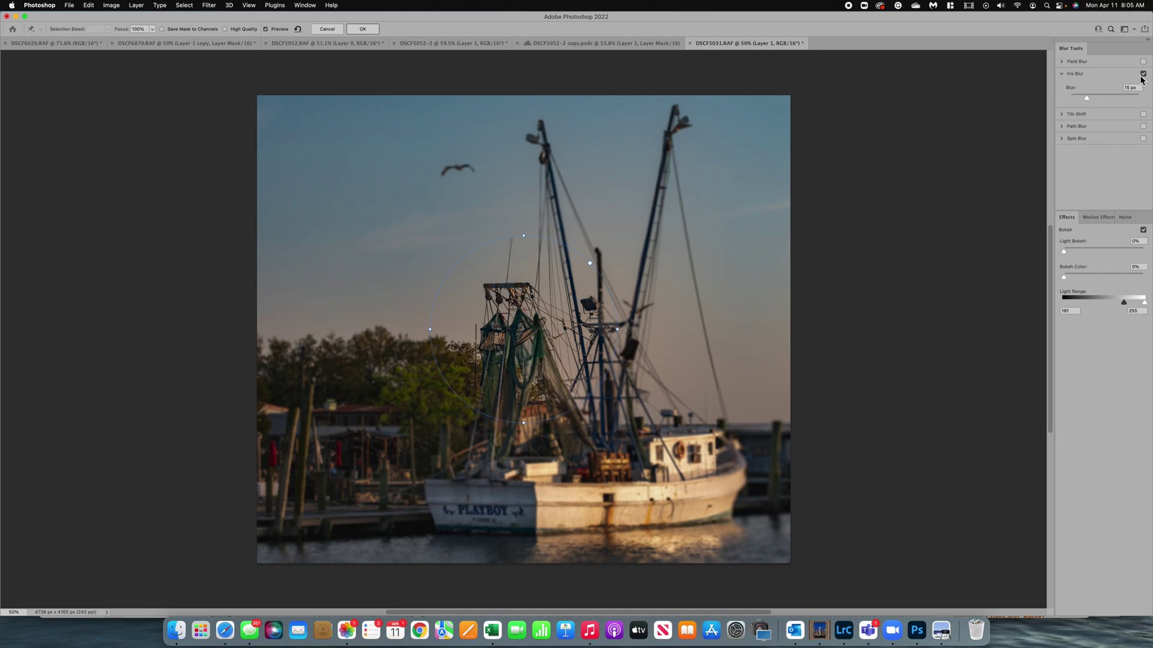
{"action": "mouse_move", "coordinate": [524, 329]}
{"action": "left_click_drag", "start_coordinate": [524, 329], "coordinate": [484, 478]}
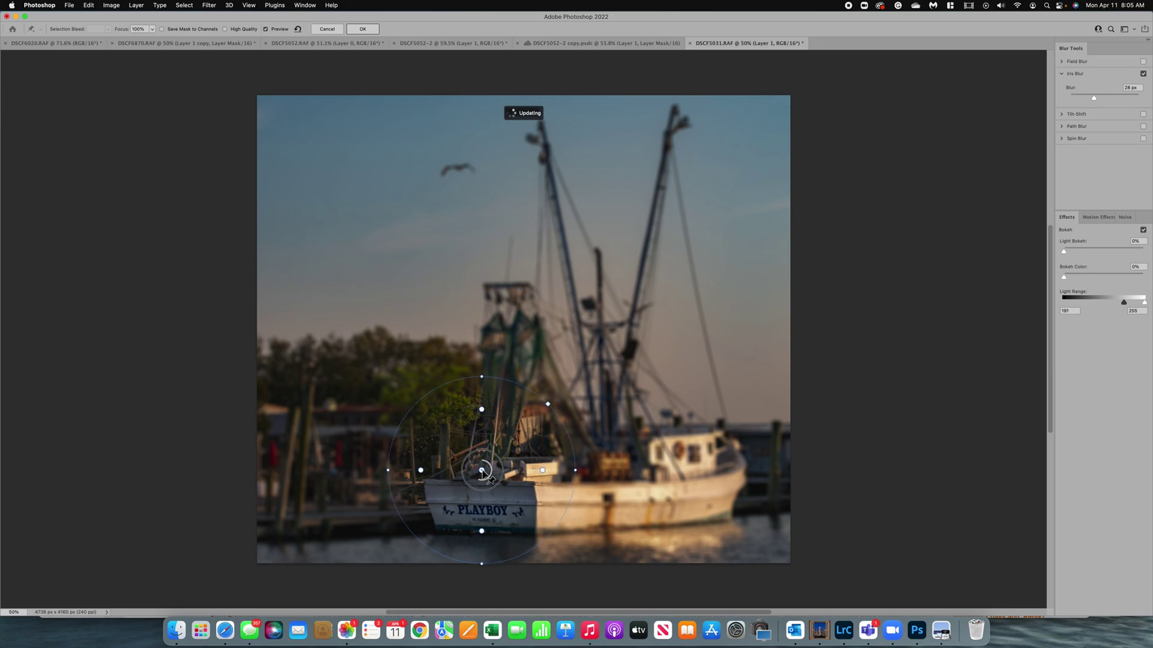
{"action": "left_click_drag", "start_coordinate": [482, 378], "coordinate": [483, 430]}
{"action": "left_click_drag", "start_coordinate": [533, 481], "coordinate": [554, 511]}
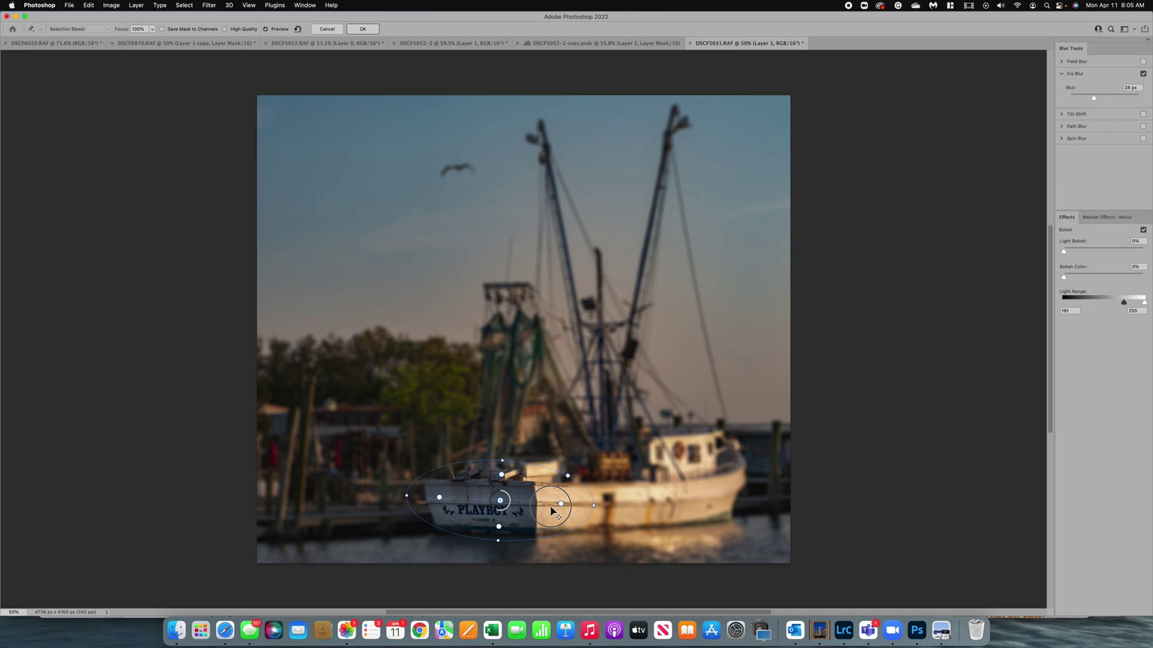
{"action": "left_click_drag", "start_coordinate": [595, 508], "coordinate": [784, 508]}
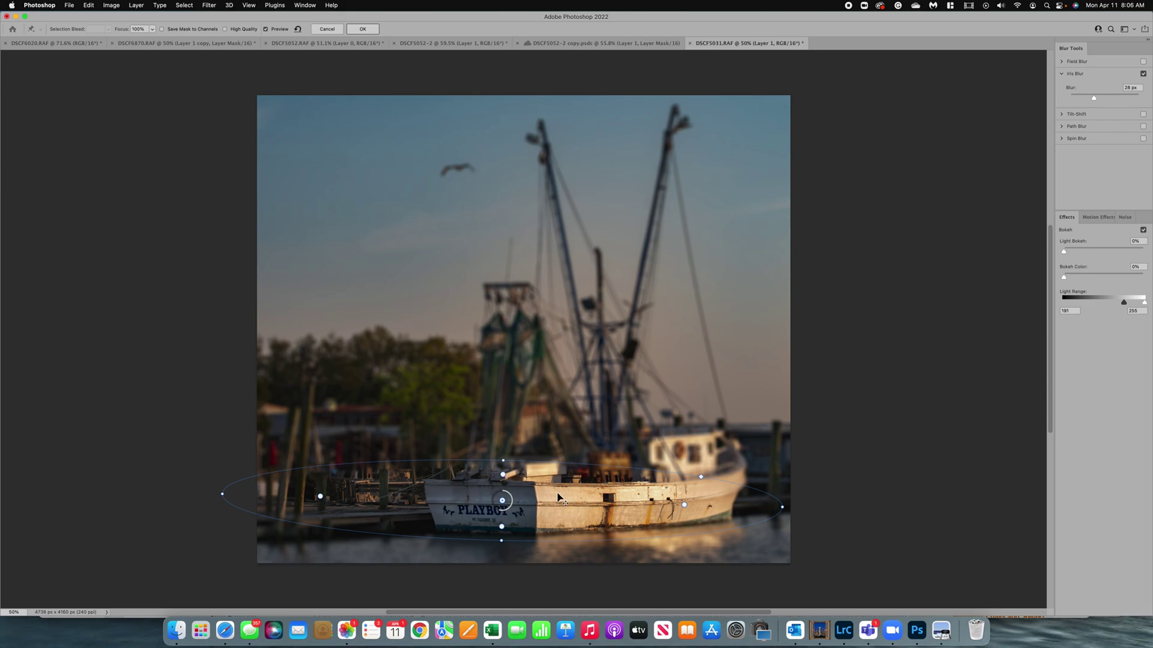
Step: Enlarge and tilt the iris ellipse, move it up toward the rigging, then switch Iris Blur off
{"action": "left_click_drag", "start_coordinate": [503, 460], "coordinate": [509, 397]}
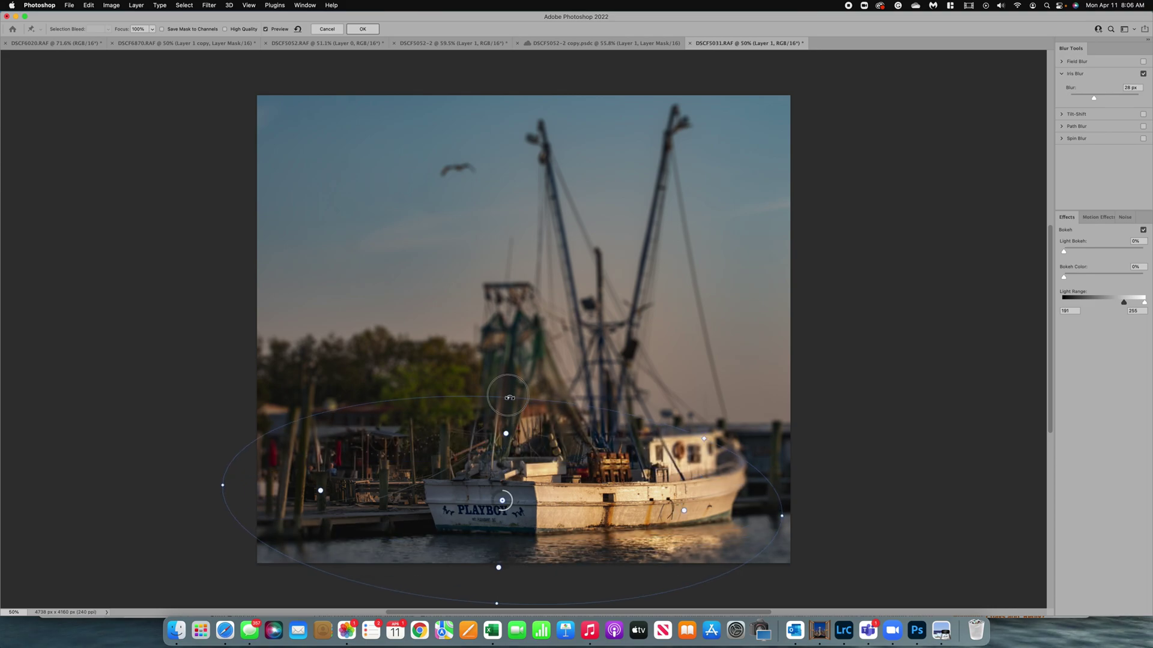
{"action": "left_click_drag", "start_coordinate": [502, 500], "coordinate": [503, 447]}
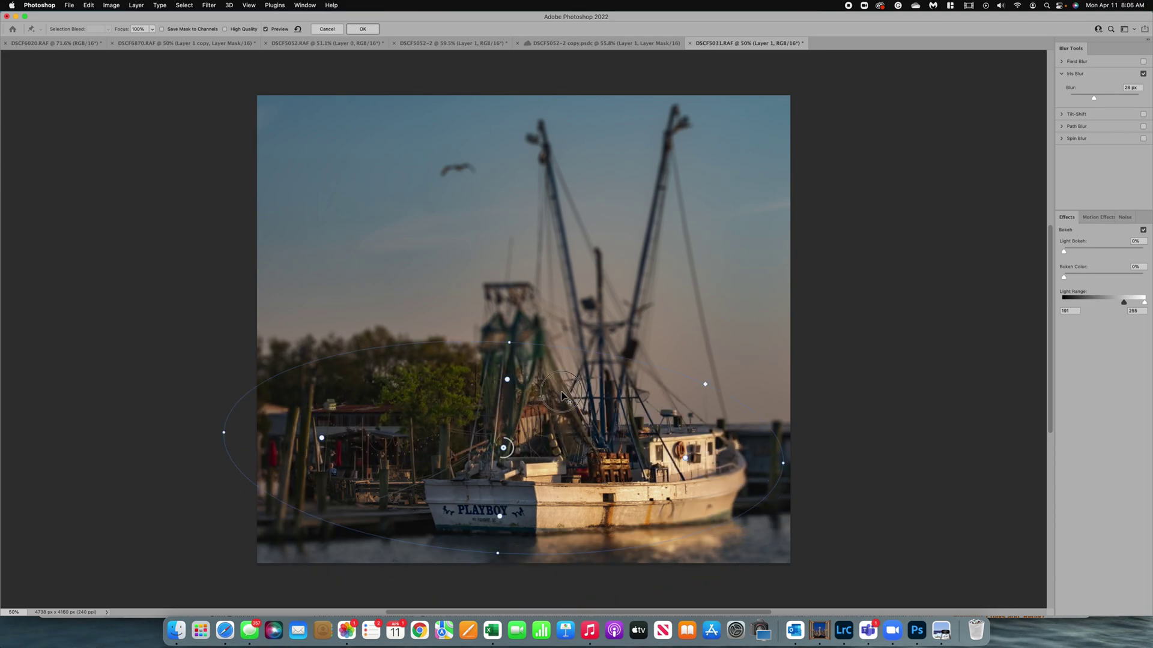
{"action": "left_click_drag", "start_coordinate": [562, 390], "coordinate": [565, 348]}
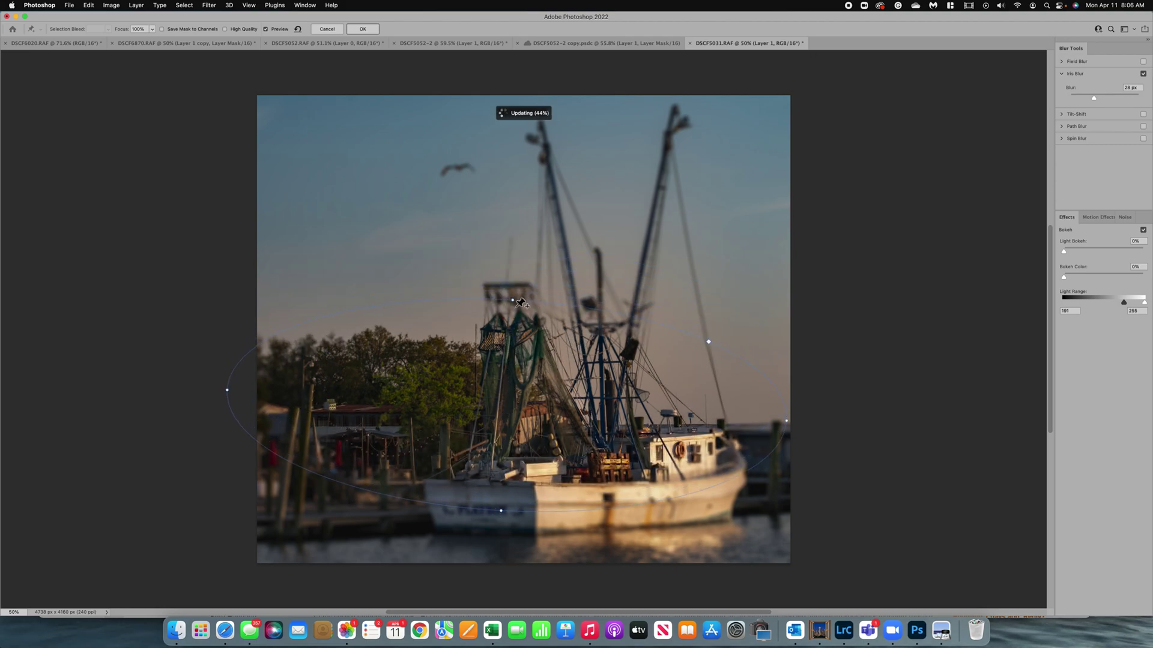
{"action": "left_click_drag", "start_coordinate": [512, 300], "coordinate": [525, 264]}
{"action": "left_click_drag", "start_coordinate": [587, 321], "coordinate": [594, 251]}
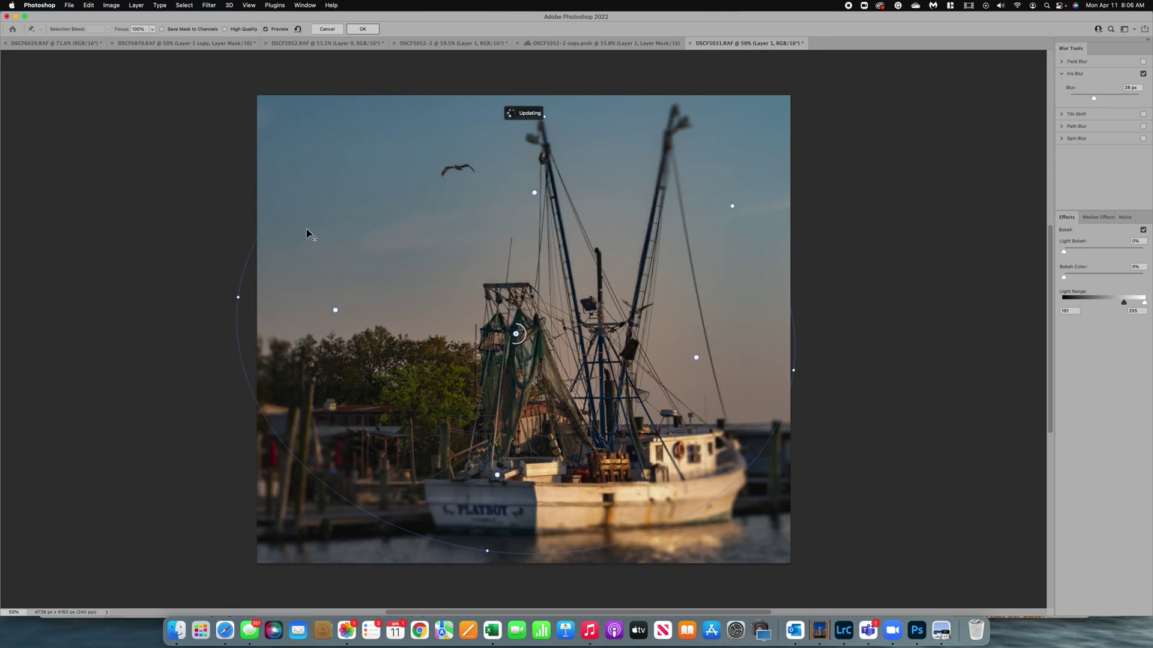
{"action": "left_click_drag", "start_coordinate": [239, 297], "coordinate": [380, 298]}
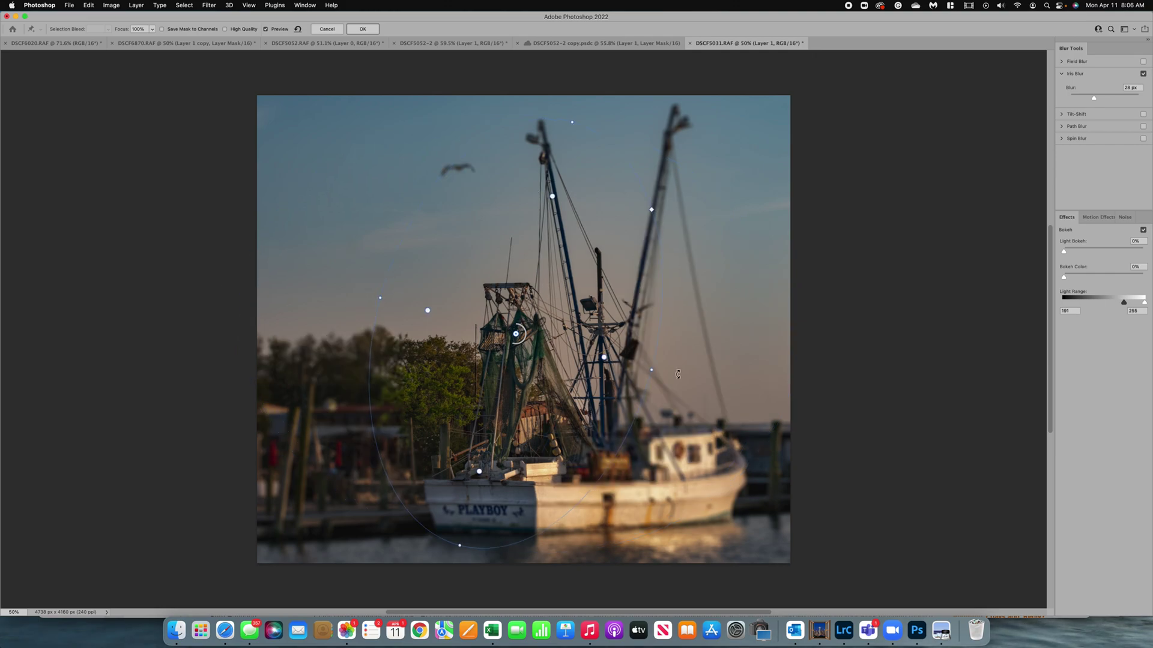
{"action": "left_click_drag", "start_coordinate": [652, 371], "coordinate": [721, 374]}
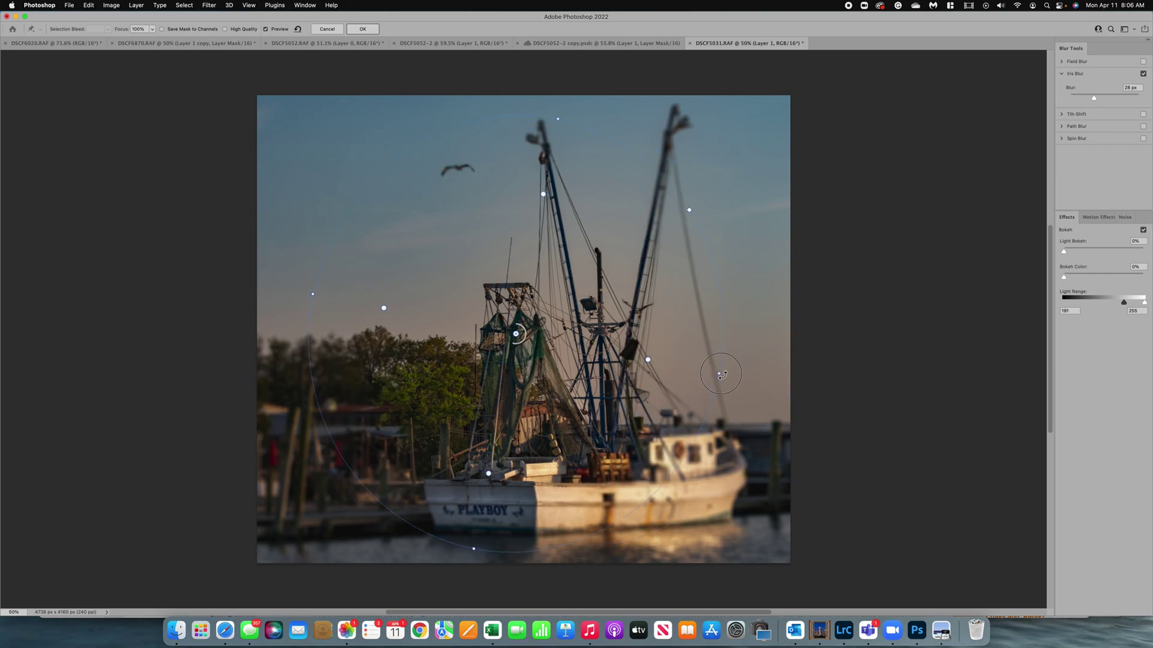
{"action": "left_click_drag", "start_coordinate": [607, 394], "coordinate": [631, 389]}
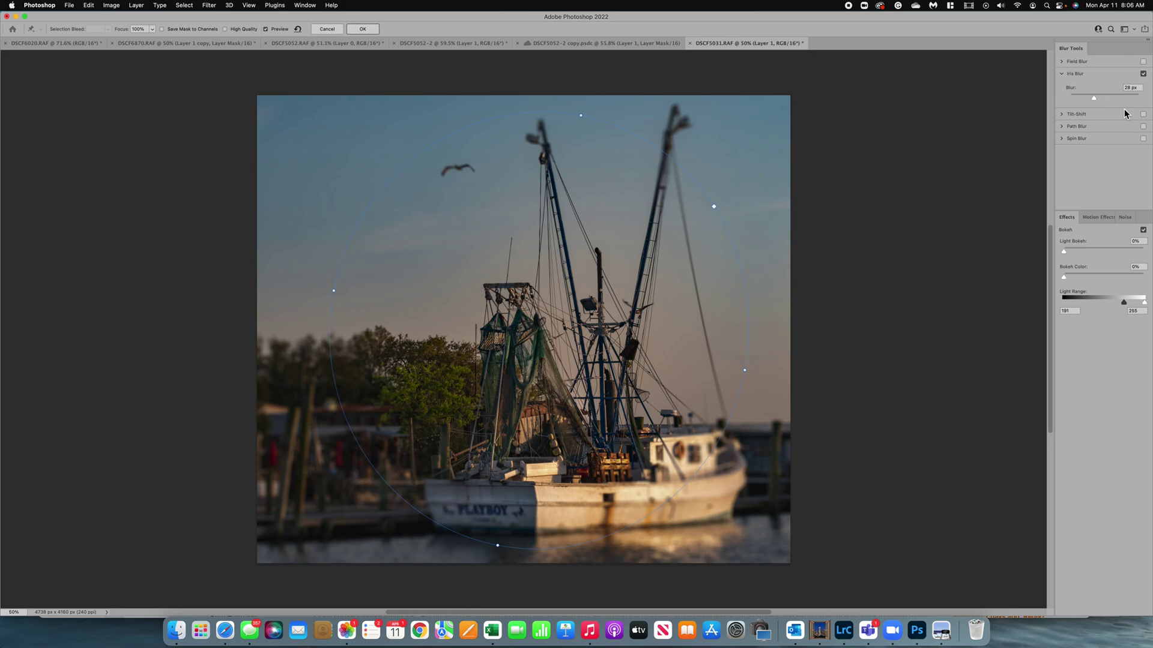
{"action": "left_click", "coordinate": [1142, 75]}
Step: Enable Tilt-Shift, rotate its band, adjust the fade zones and raise the blur to 30 px
{"action": "left_click", "coordinate": [1062, 115]}
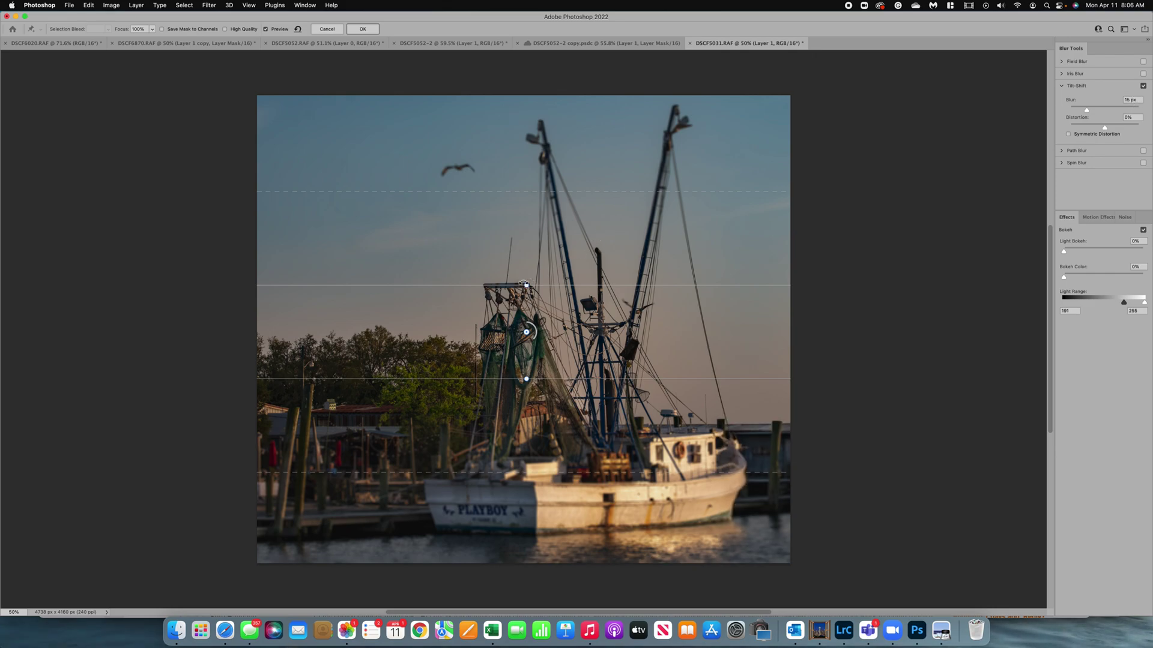
{"action": "left_click_drag", "start_coordinate": [529, 279], "coordinate": [659, 329]}
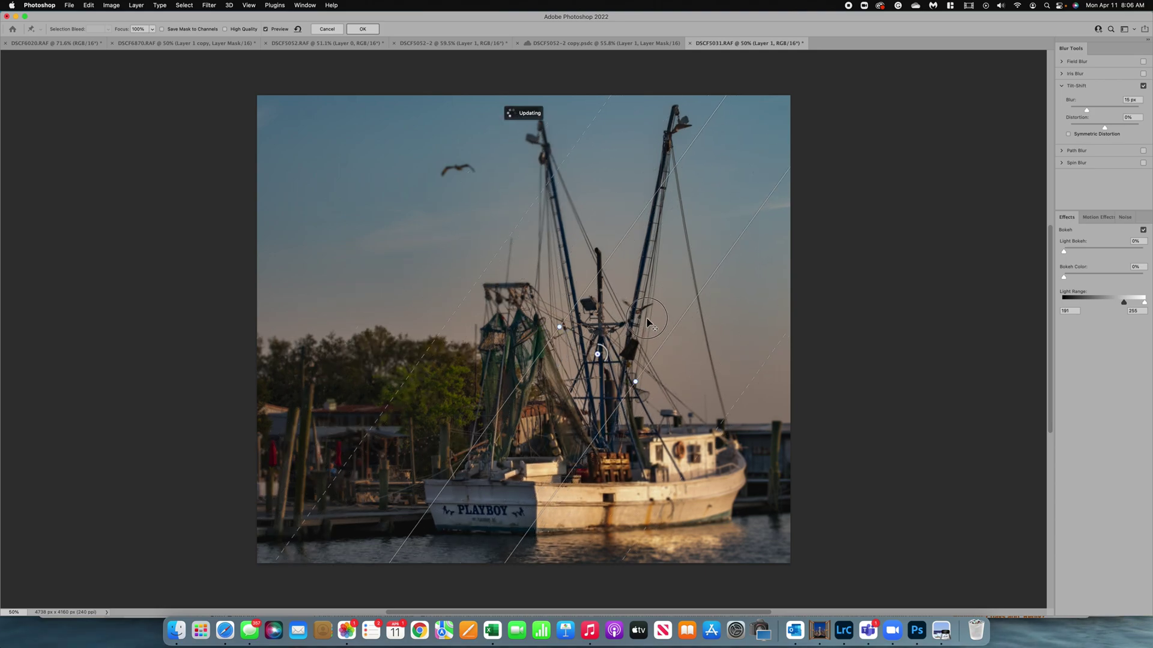
{"action": "mouse_move", "coordinate": [632, 383]}
{"action": "left_mouse_down"}
{"action": "mouse_move", "coordinate": [672, 396]}
{"action": "mouse_move", "coordinate": [617, 395]}
{"action": "left_mouse_up"}
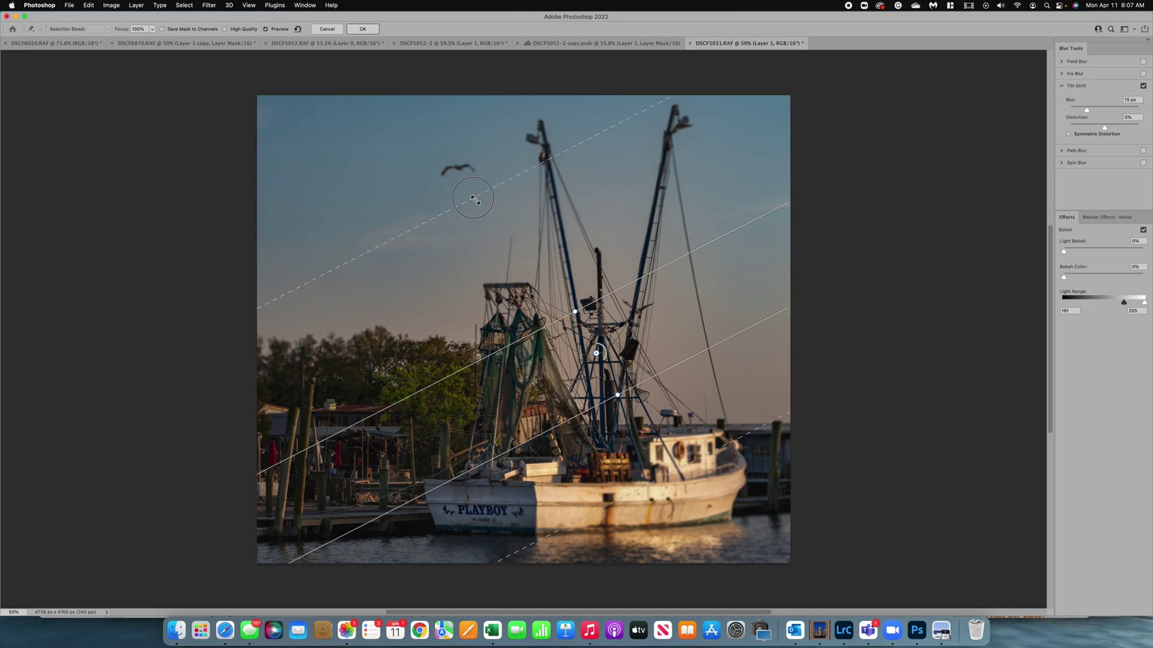
{"action": "left_click_drag", "start_coordinate": [506, 237], "coordinate": [507, 223]}
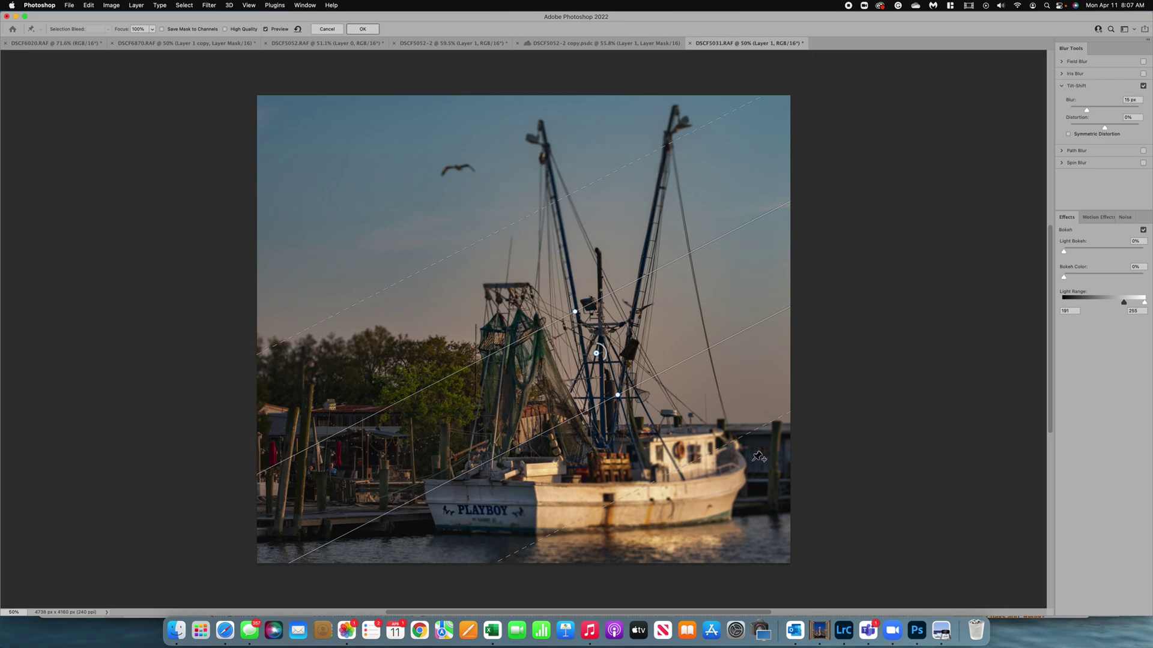
{"action": "left_click_drag", "start_coordinate": [743, 441], "coordinate": [727, 415]}
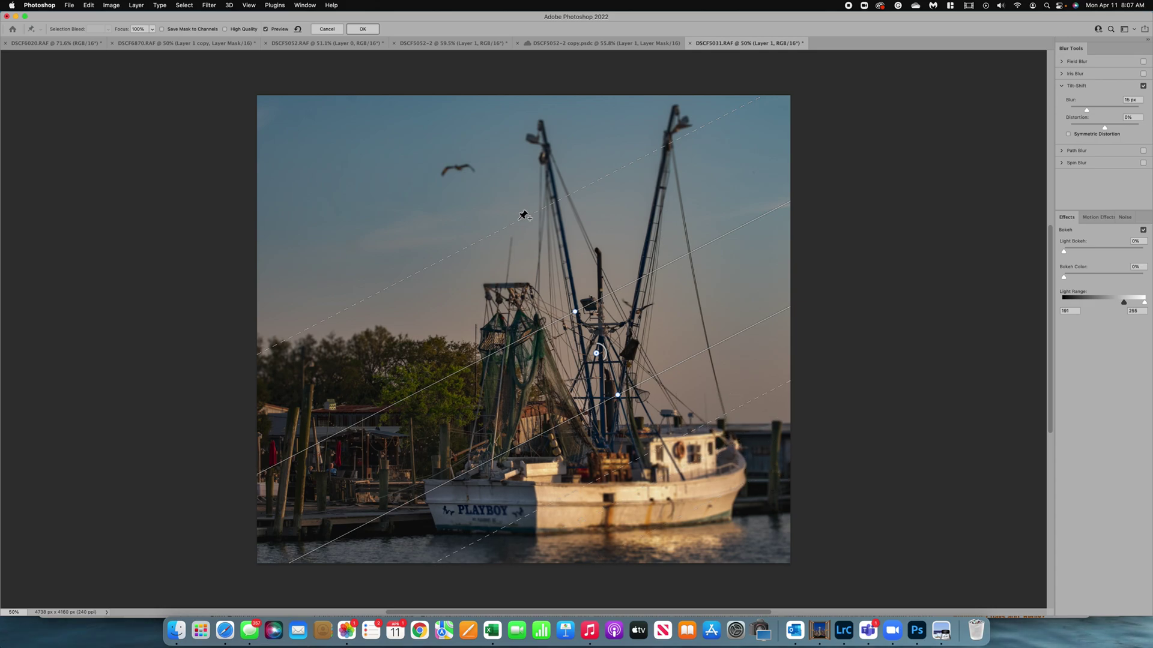
{"action": "left_click_drag", "start_coordinate": [524, 220], "coordinate": [560, 247]}
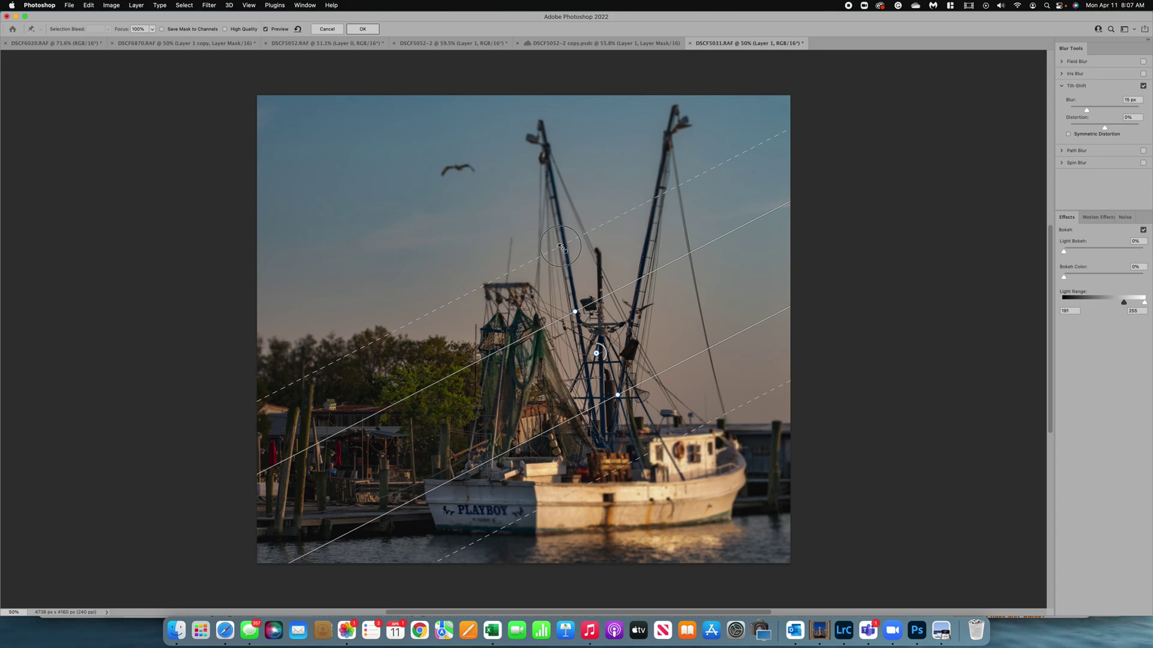
{"action": "left_click", "coordinate": [1095, 108]}
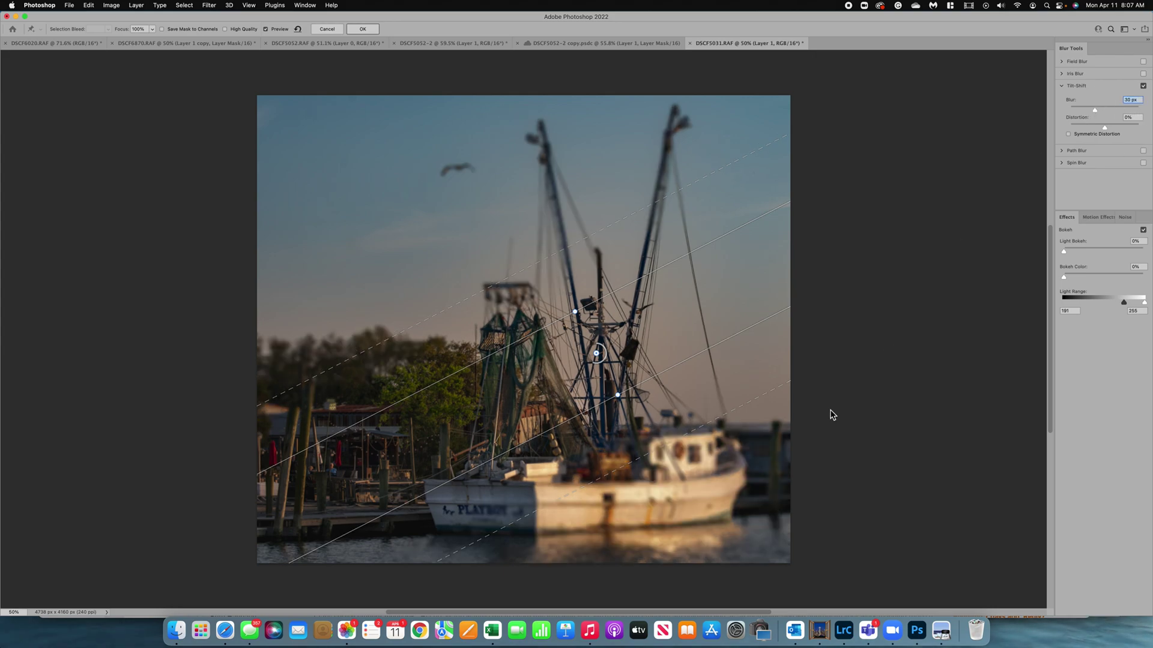
Step: Level the tilt-shift band horizontally over the hull, tighten its fade zones, then switch Tilt-Shift off
{"action": "left_click_drag", "start_coordinate": [654, 453], "coordinate": [661, 473]}
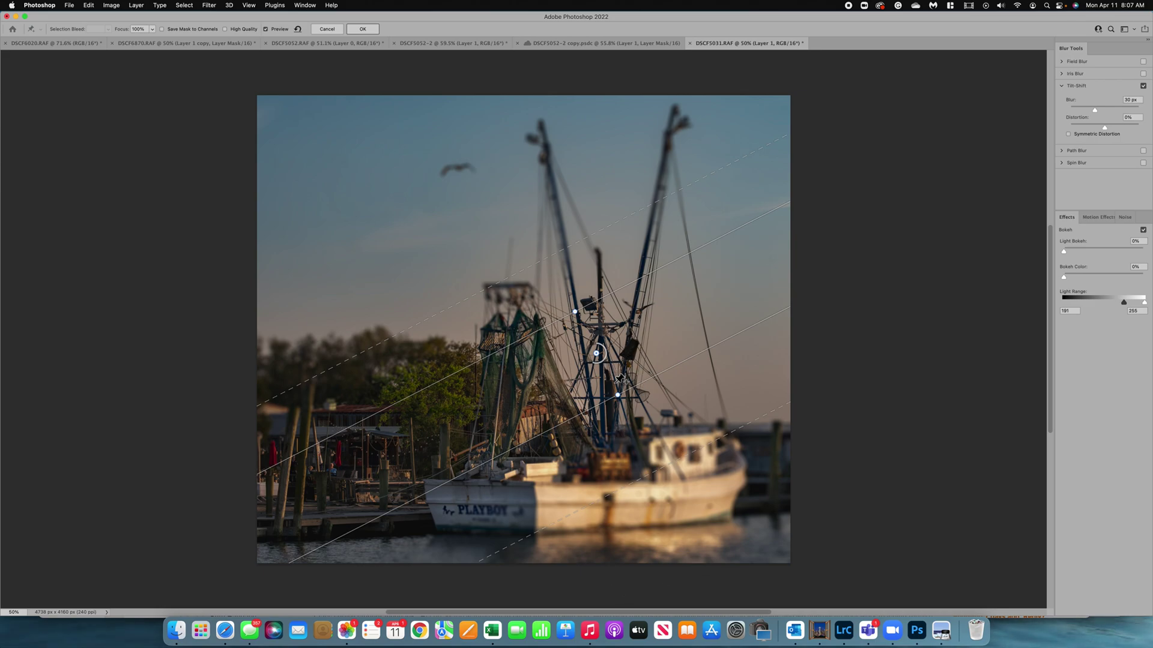
{"action": "left_click_drag", "start_coordinate": [627, 400], "coordinate": [624, 400]}
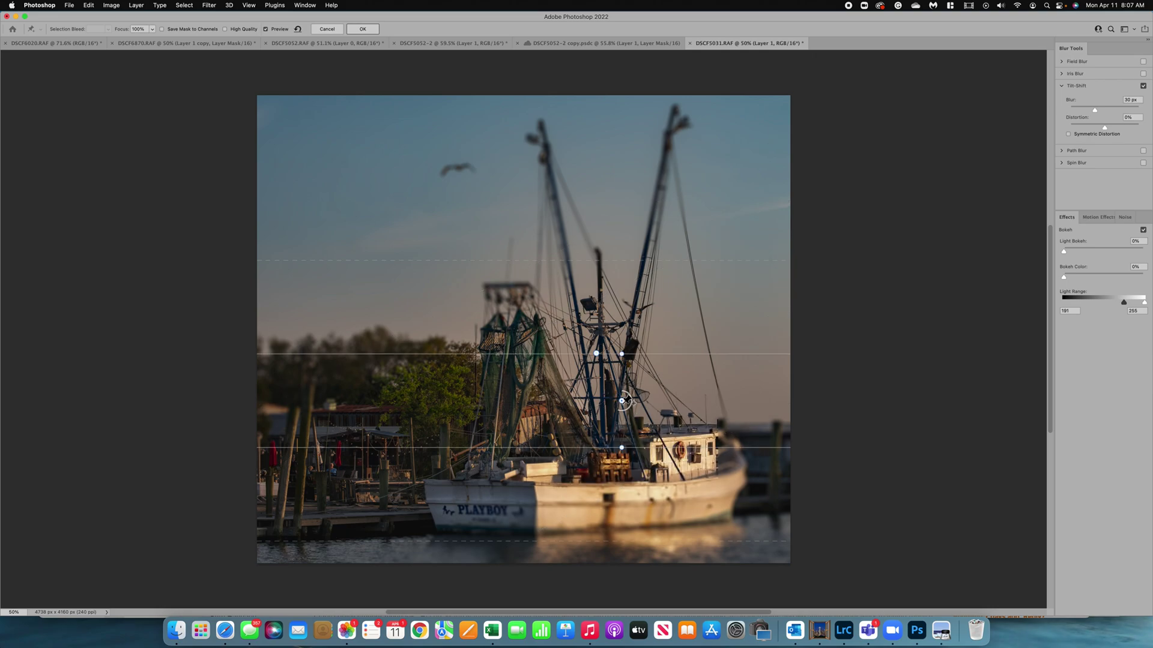
{"action": "left_click_drag", "start_coordinate": [571, 260], "coordinate": [570, 314]}
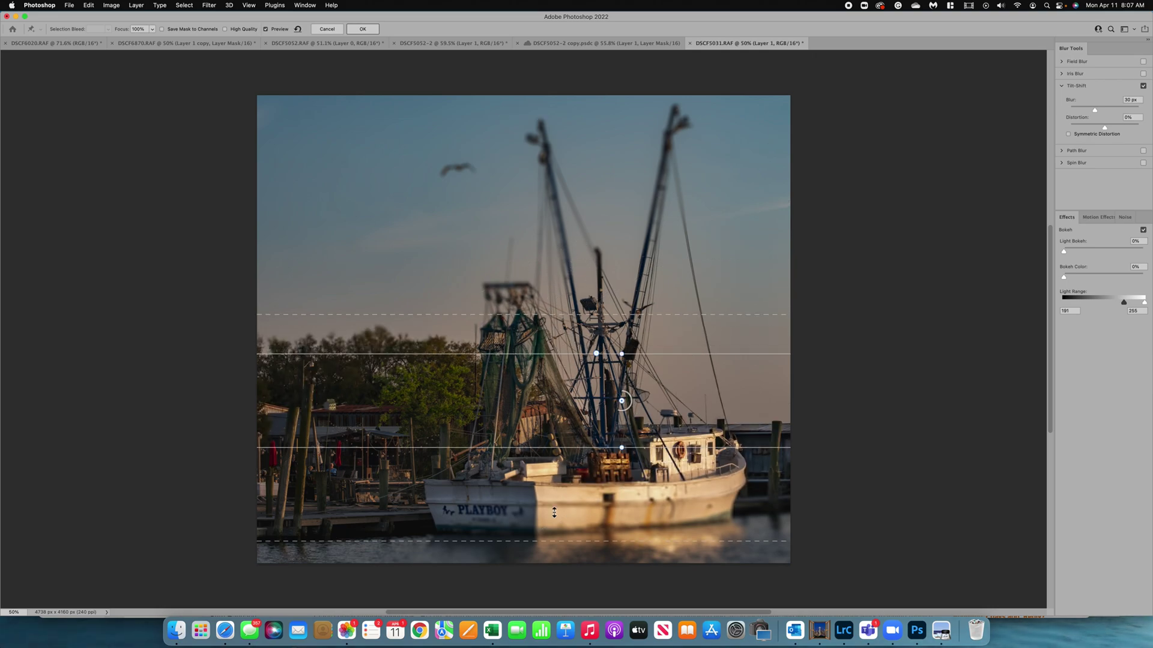
{"action": "left_click_drag", "start_coordinate": [554, 541], "coordinate": [550, 485]}
{"action": "left_click_drag", "start_coordinate": [546, 376], "coordinate": [541, 461]}
{"action": "left_click_drag", "start_coordinate": [542, 447], "coordinate": [542, 450]}
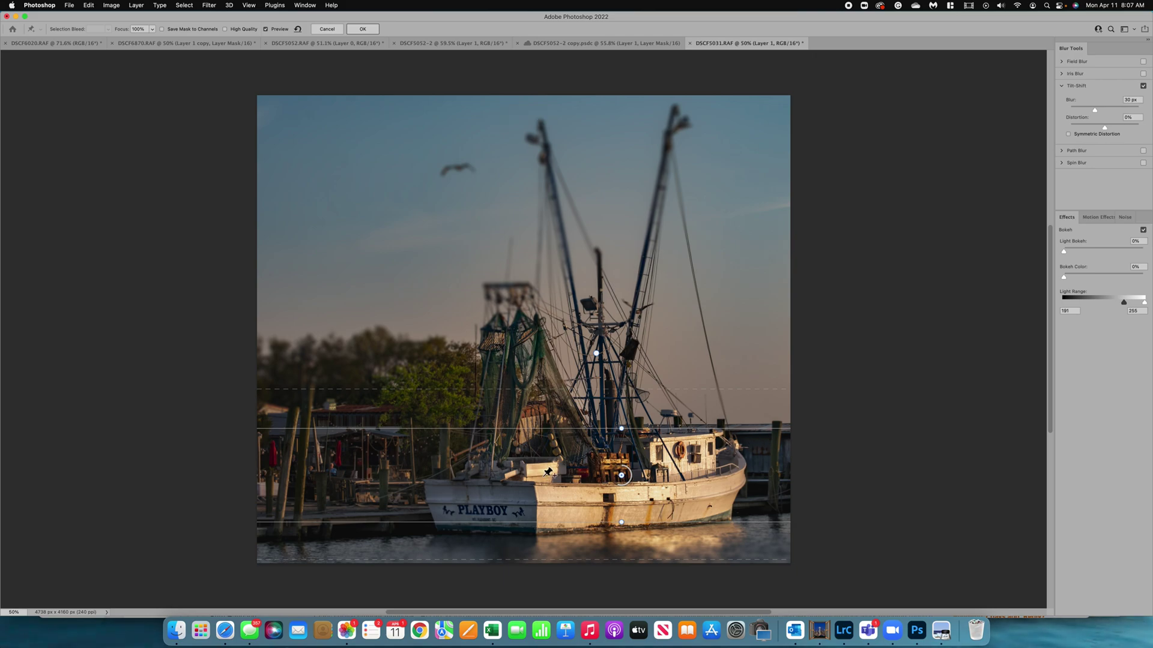
{"action": "left_click_drag", "start_coordinate": [547, 447], "coordinate": [548, 452]}
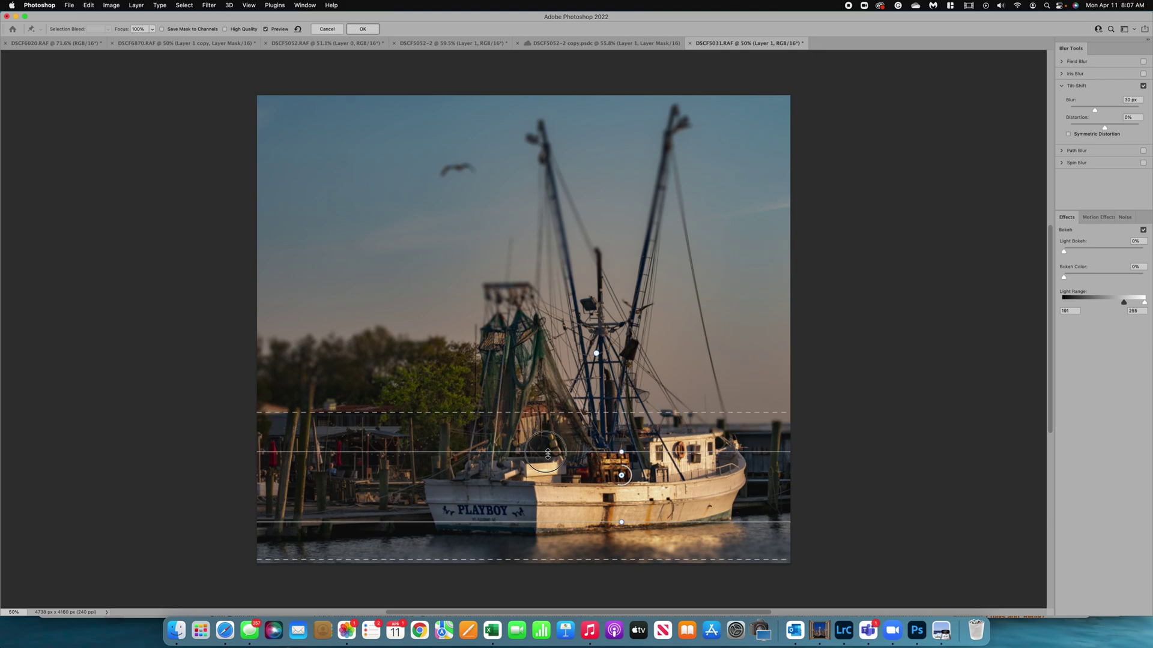
{"action": "left_click_drag", "start_coordinate": [544, 411], "coordinate": [548, 354]}
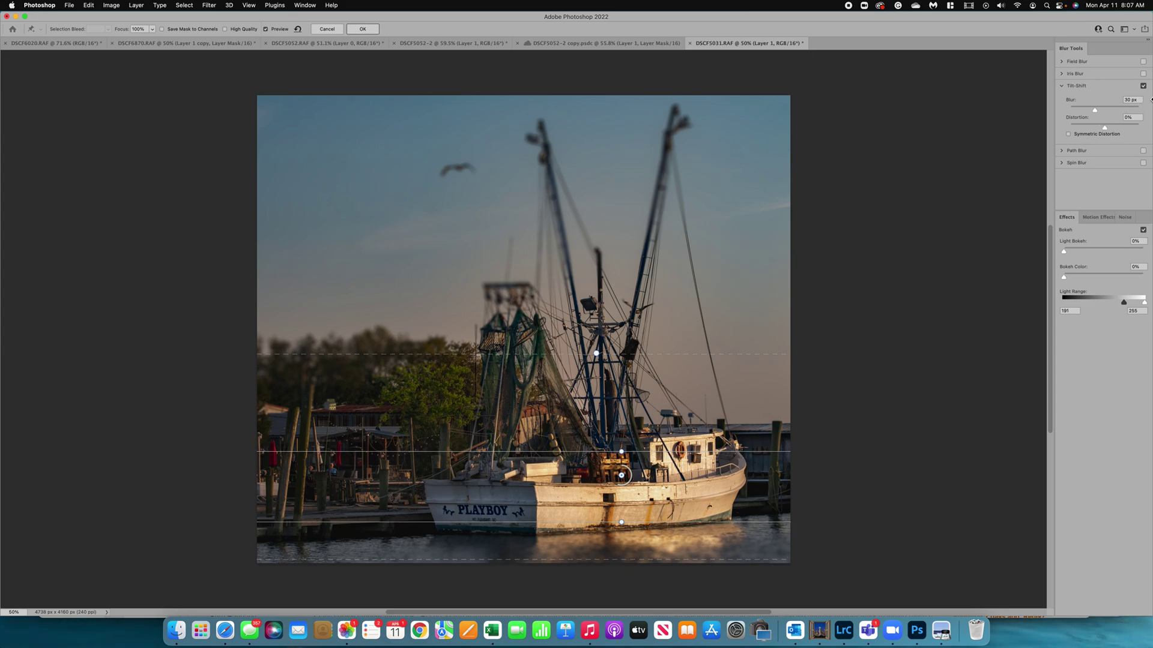
{"action": "left_click", "coordinate": [1144, 86]}
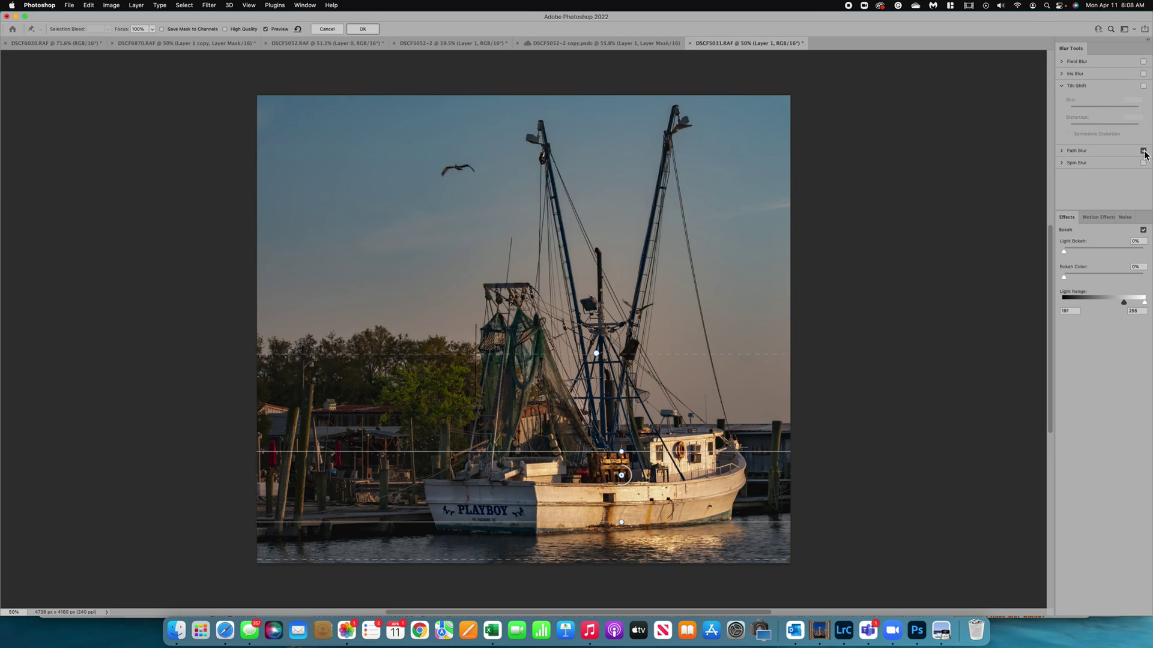
Step: Enable Path Blur along a lengthened, gently curved horizontal path across the boat and adjust its speed
{"action": "left_click", "coordinate": [1061, 150]}
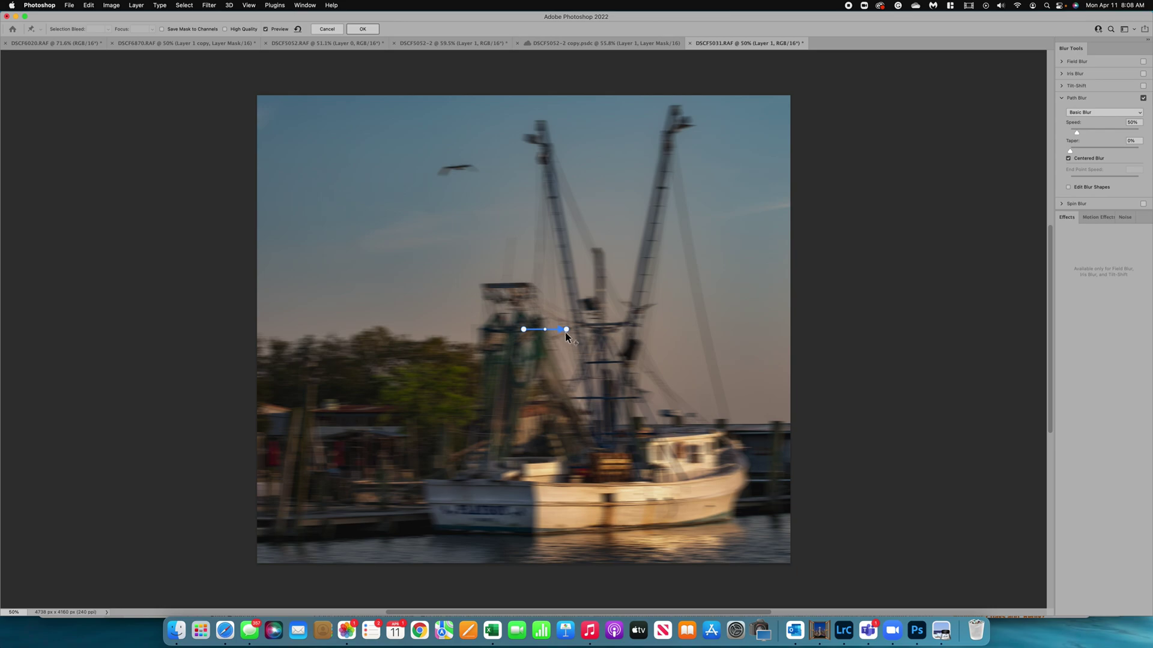
{"action": "left_click_drag", "start_coordinate": [568, 330], "coordinate": [719, 334]}
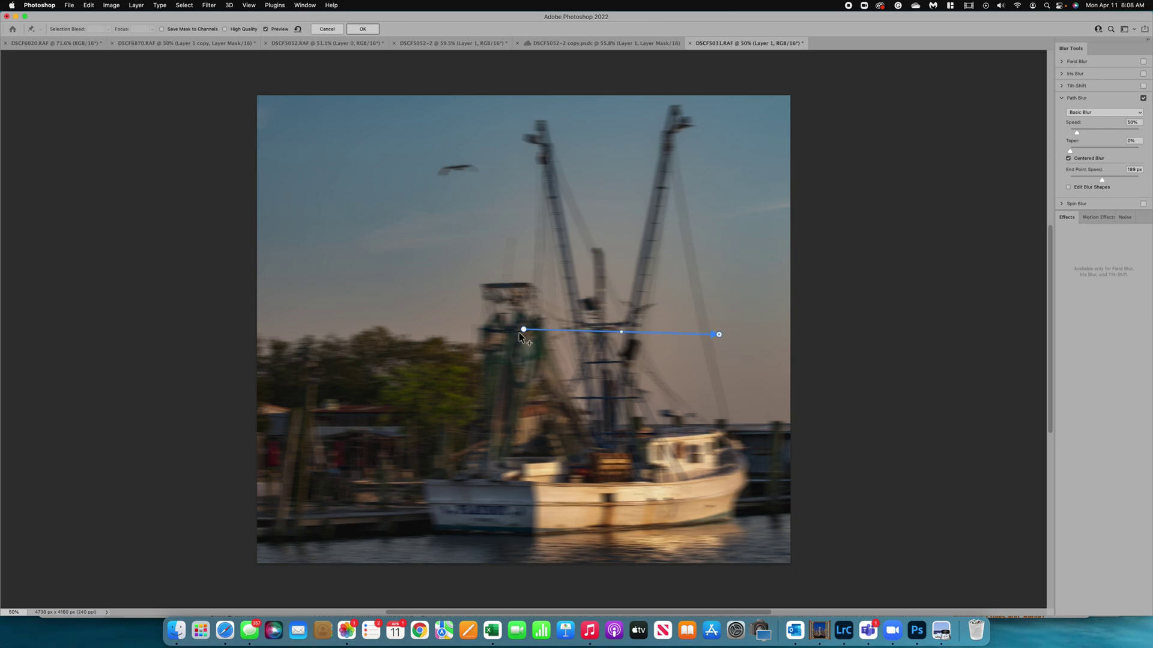
{"action": "mouse_move", "coordinate": [558, 330]}
{"action": "left_mouse_down"}
{"action": "mouse_move", "coordinate": [560, 349]}
{"action": "mouse_move", "coordinate": [551, 304]}
{"action": "mouse_move", "coordinate": [558, 332]}
{"action": "left_mouse_up"}
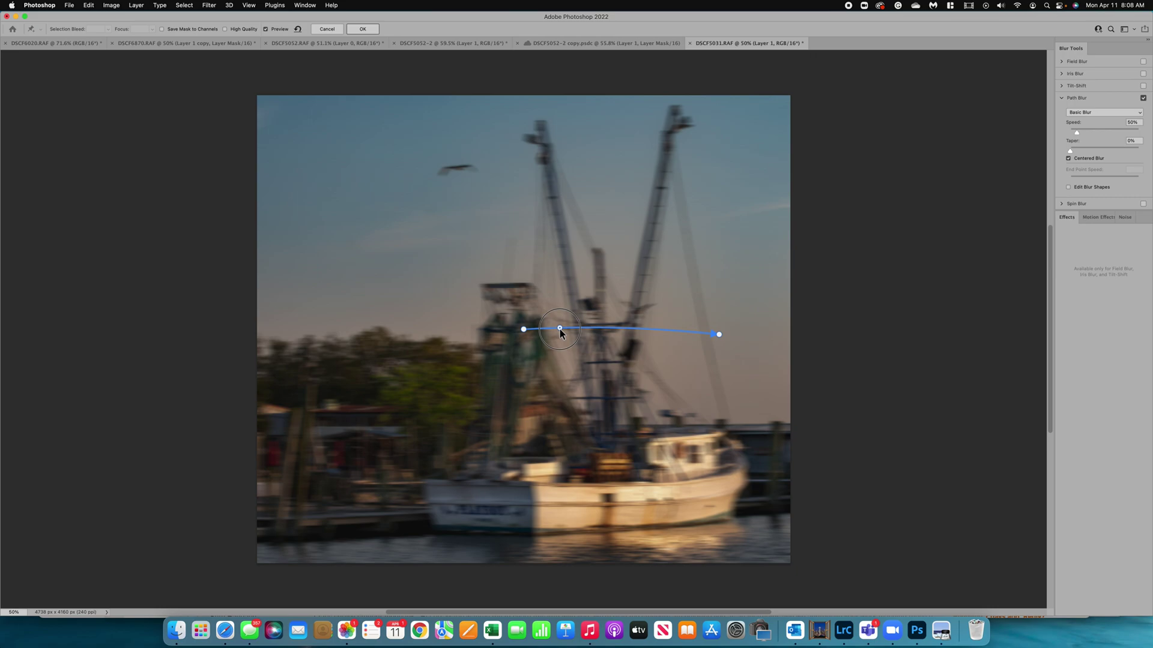
{"action": "left_click_drag", "start_coordinate": [525, 330], "coordinate": [507, 329]}
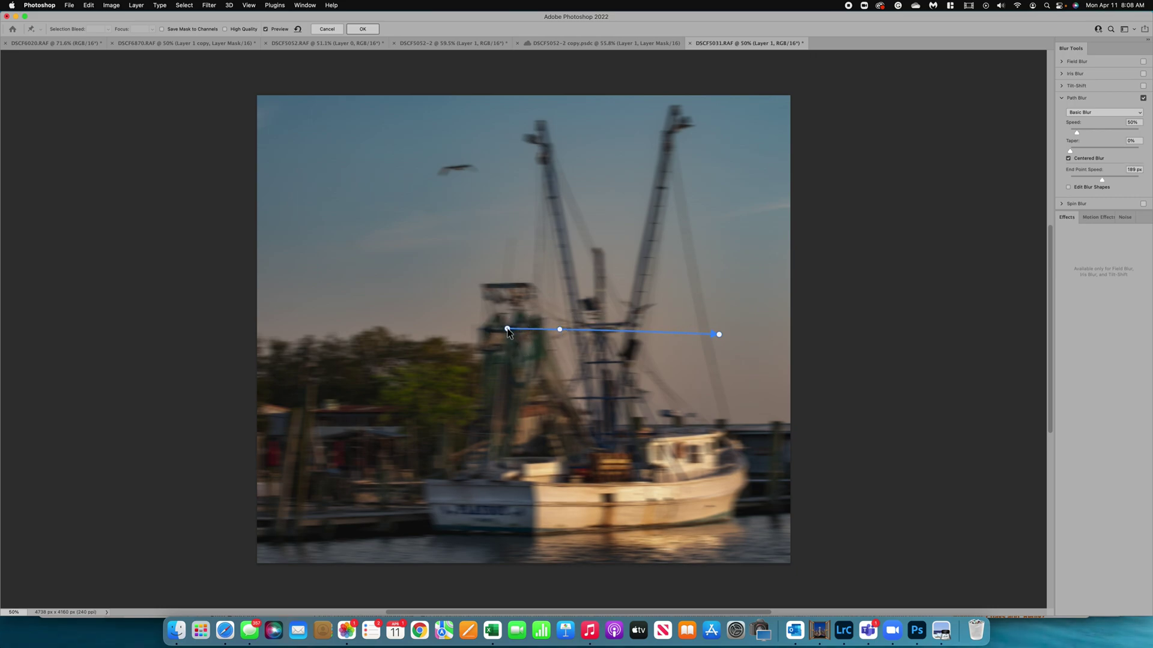
{"action": "left_click", "coordinate": [1086, 129]}
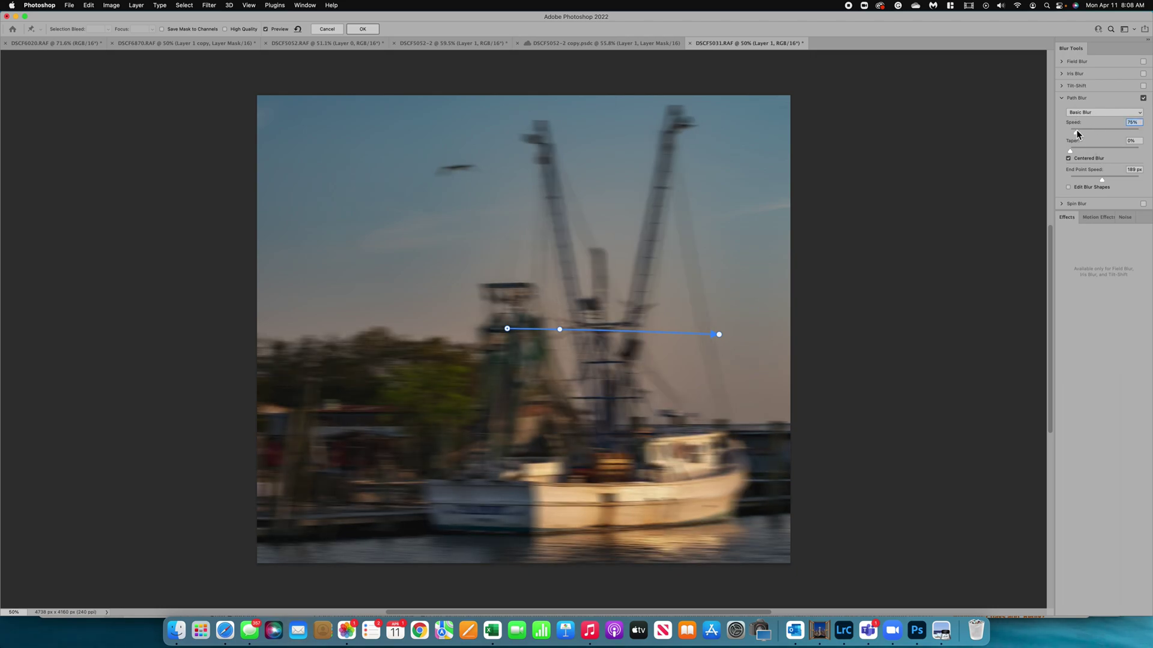
{"action": "left_click_drag", "start_coordinate": [1077, 132], "coordinate": [1074, 132]}
{"action": "left_click", "coordinate": [1087, 111]}
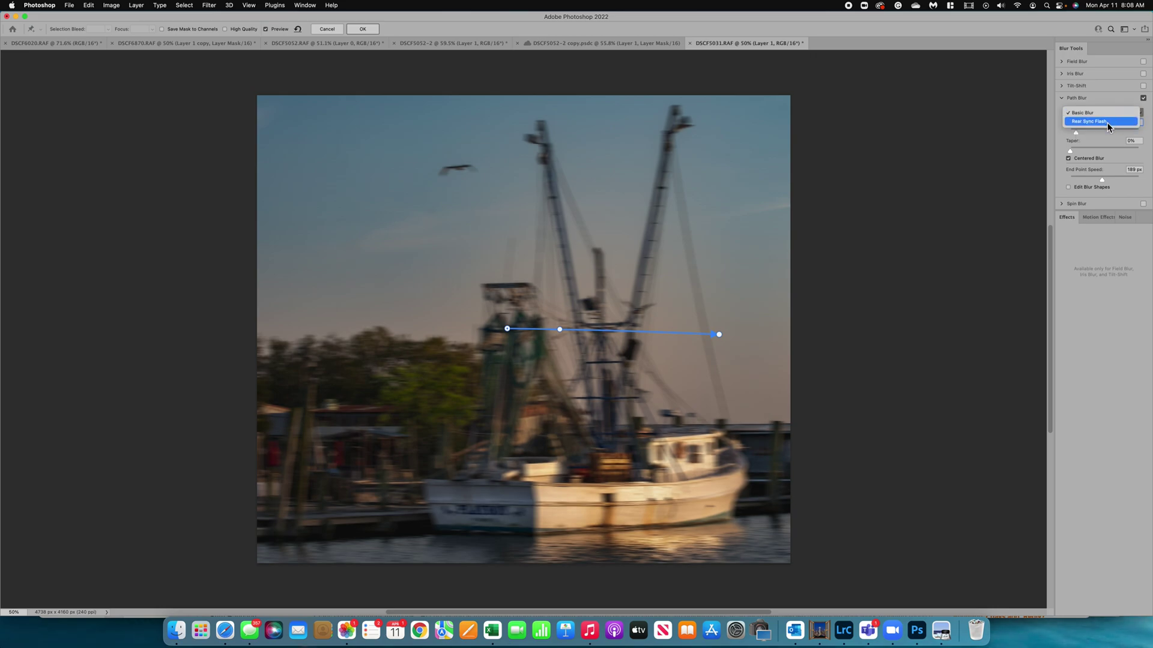
Step: Keep Basic Blur mode with 9% taper and 16 px end point speed, then turn Path Blur off
{"action": "left_click", "coordinate": [1106, 113]}
{"action": "left_click_drag", "start_coordinate": [1070, 150], "coordinate": [1083, 151]}
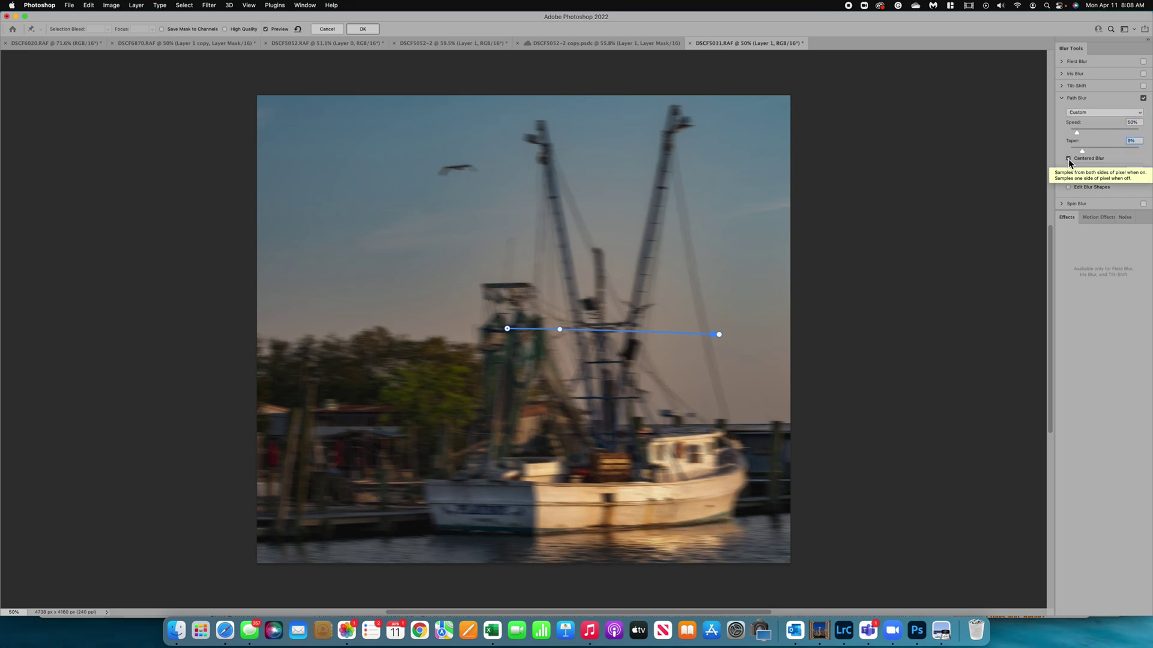
{"action": "left_click", "coordinate": [1068, 159]}
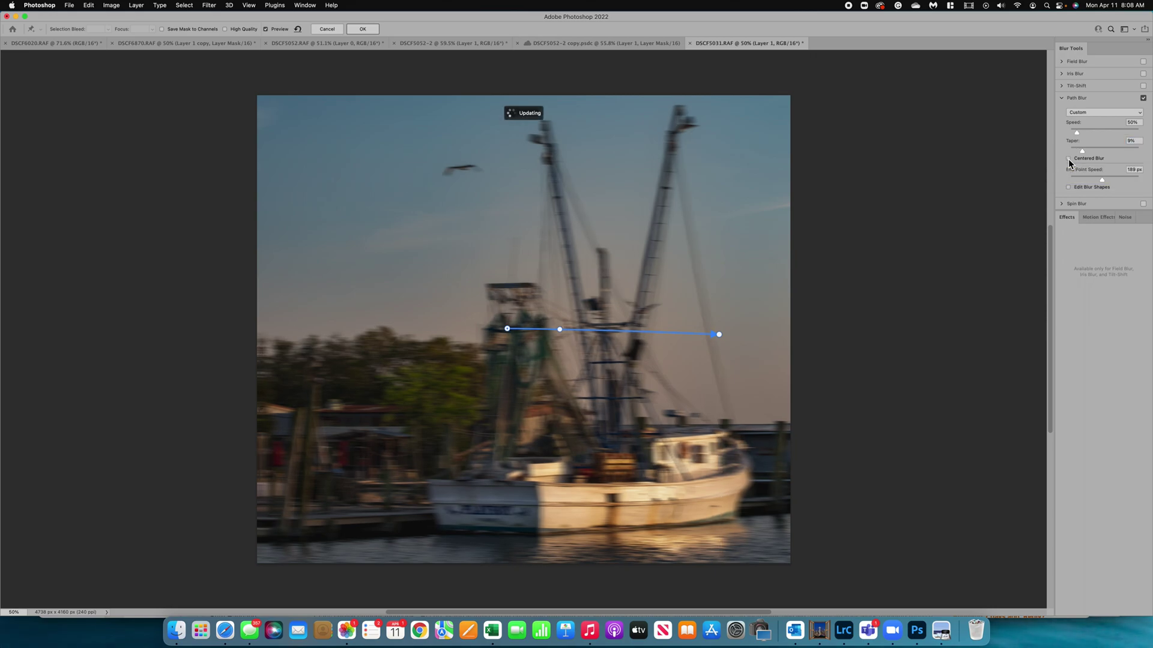
{"action": "left_click", "coordinate": [1069, 159]}
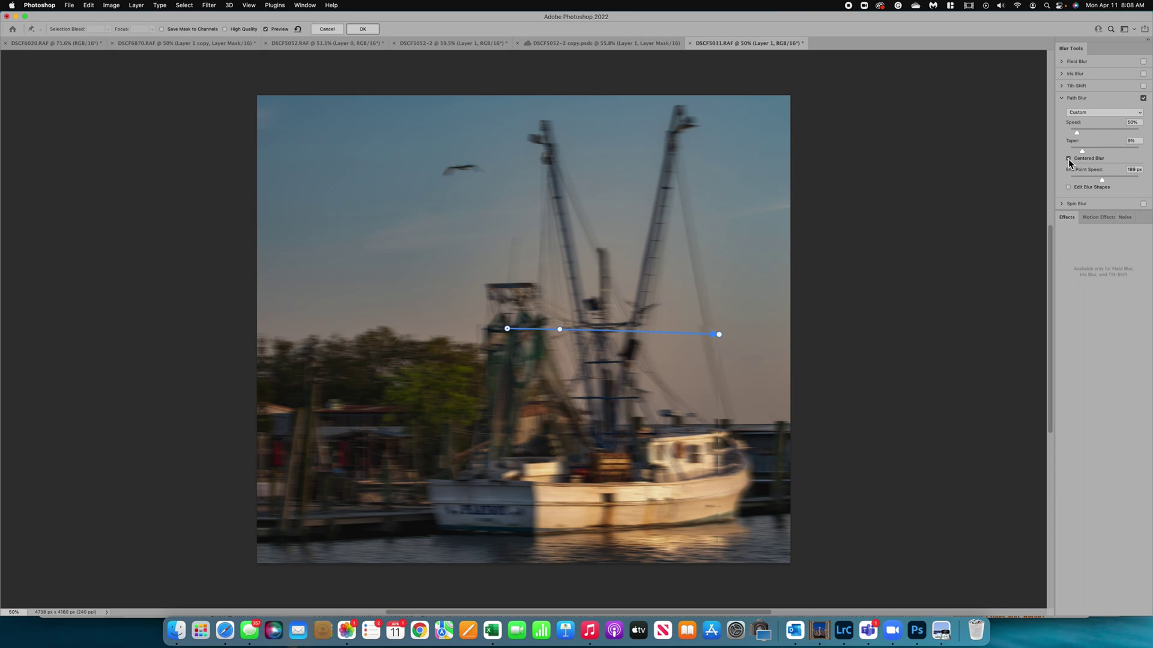
{"action": "left_click_drag", "start_coordinate": [1099, 176], "coordinate": [1077, 175]}
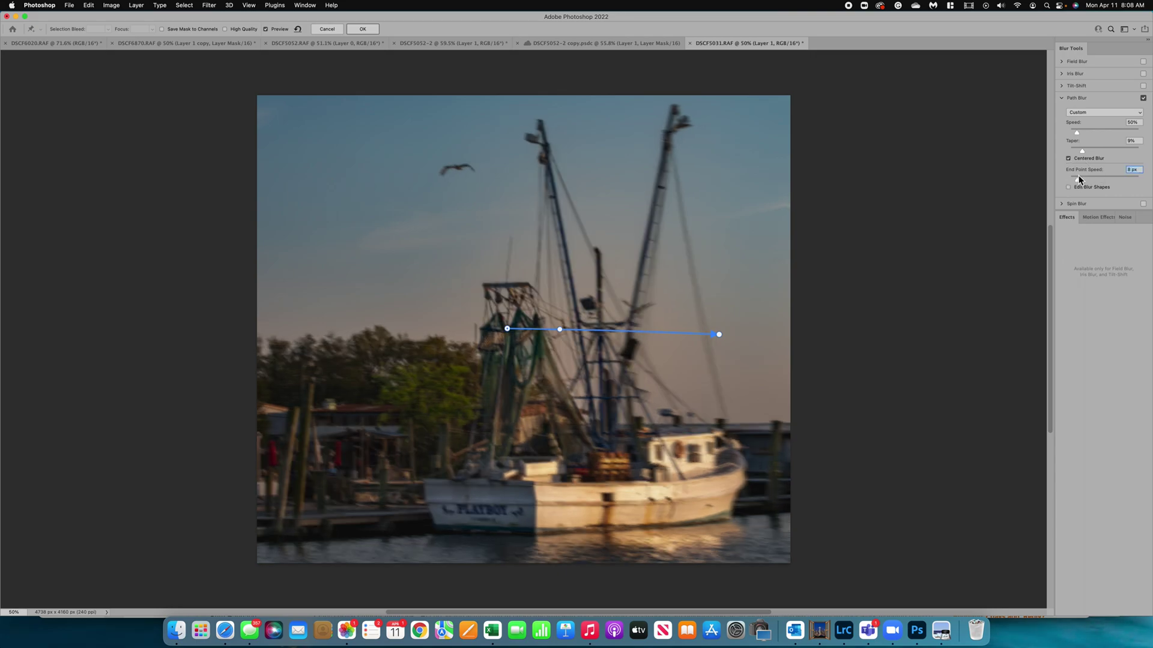
{"action": "left_click", "coordinate": [1089, 176]}
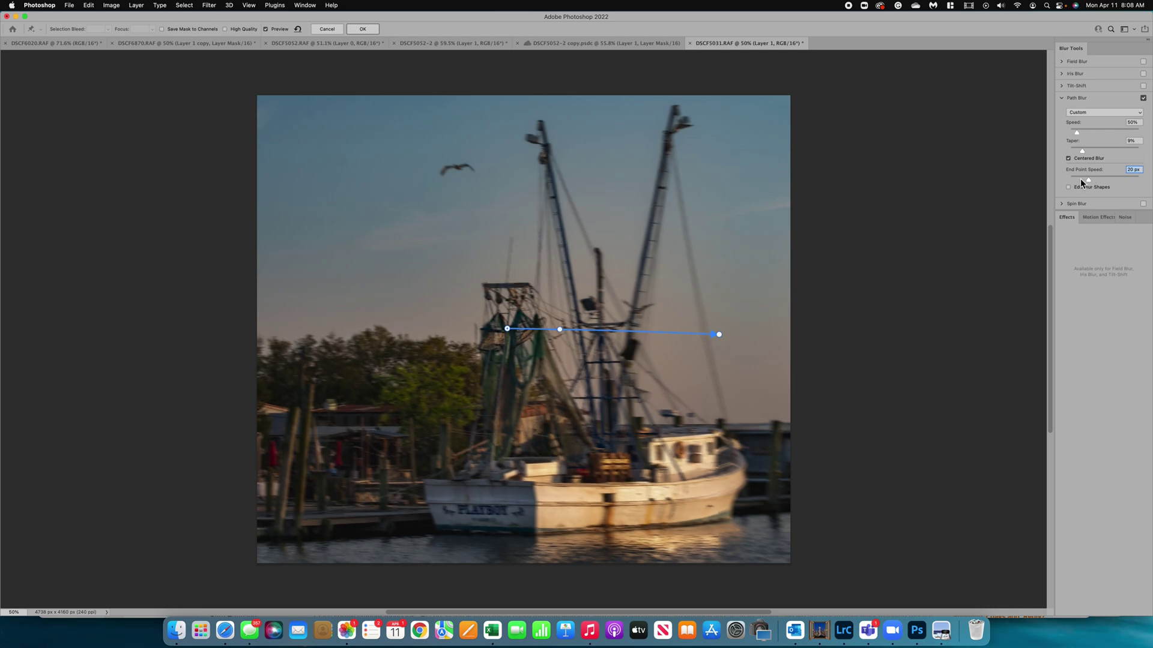
{"action": "left_click_drag", "start_coordinate": [1077, 132], "coordinate": [1080, 134]}
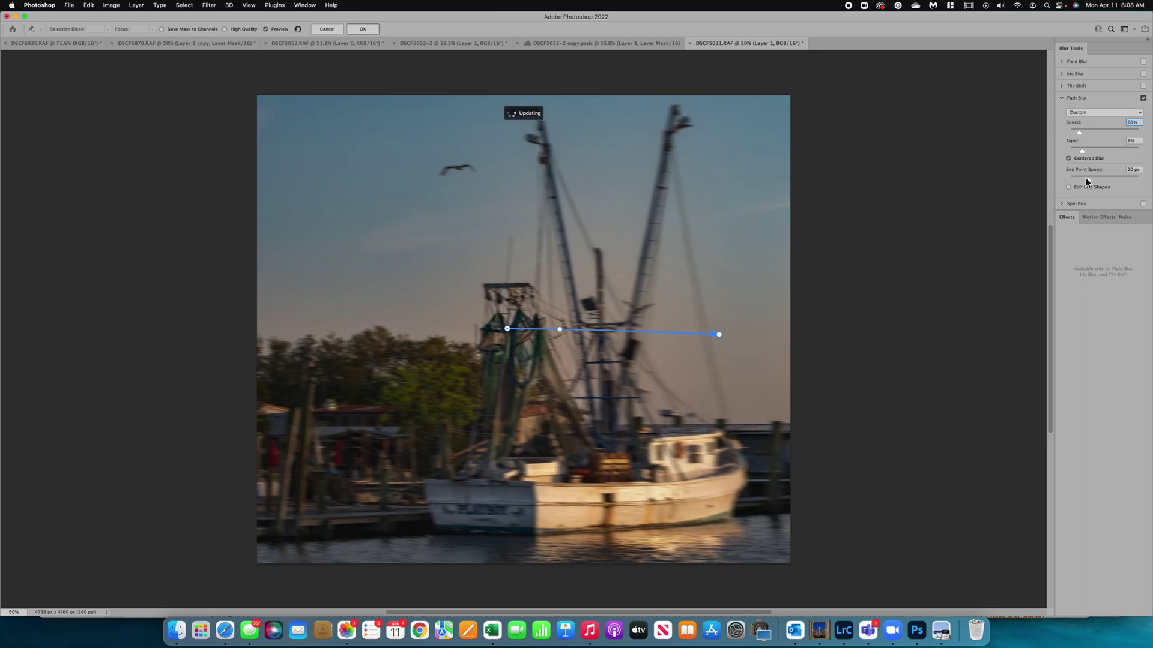
{"action": "left_click_drag", "start_coordinate": [1088, 180], "coordinate": [1086, 181]}
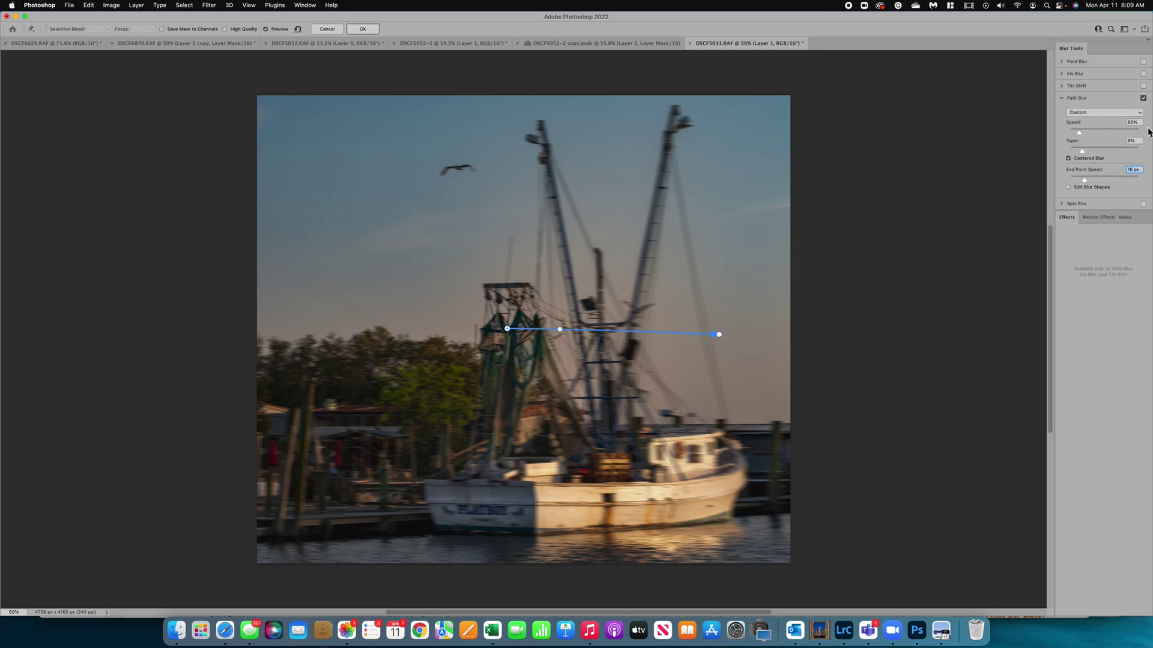
{"action": "left_click", "coordinate": [1143, 98]}
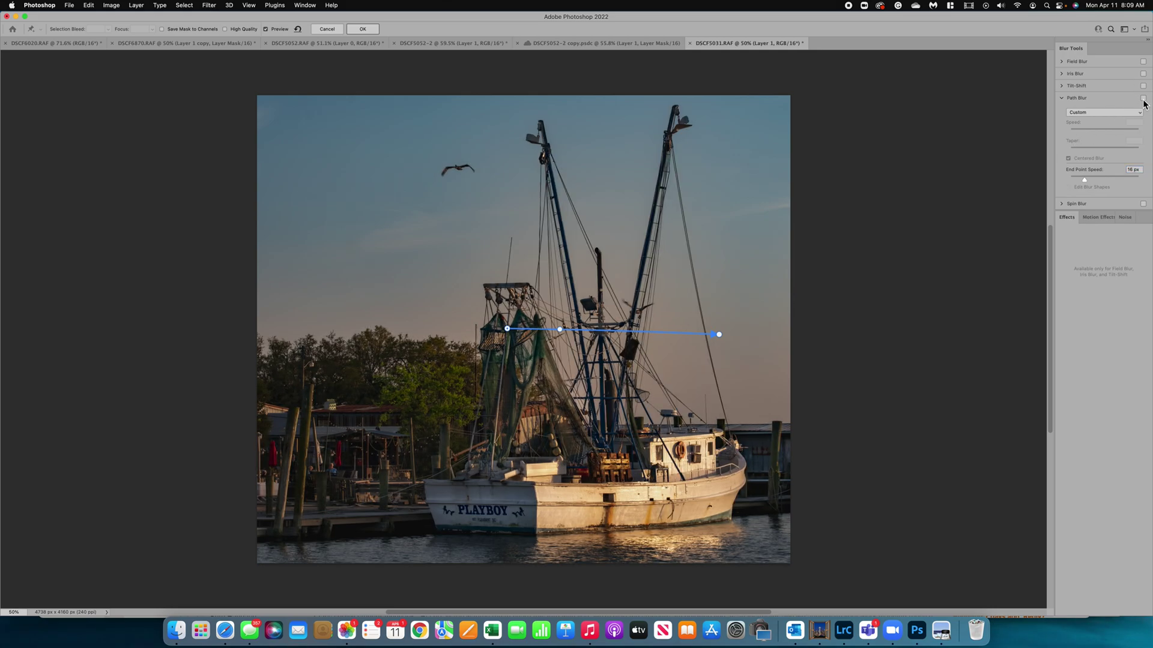
Step: Collapse Path Blur, enable Spin Blur, and stretch and tilt its ellipse across the boat
{"action": "left_click", "coordinate": [1062, 101]}
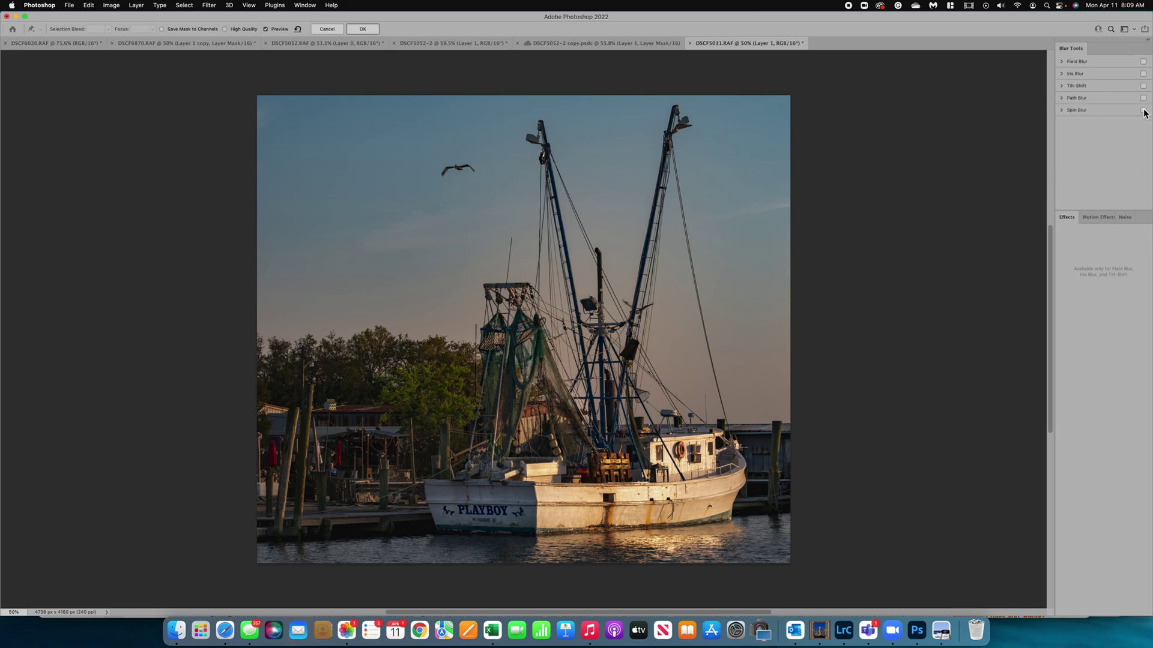
{"action": "left_click", "coordinate": [1061, 111]}
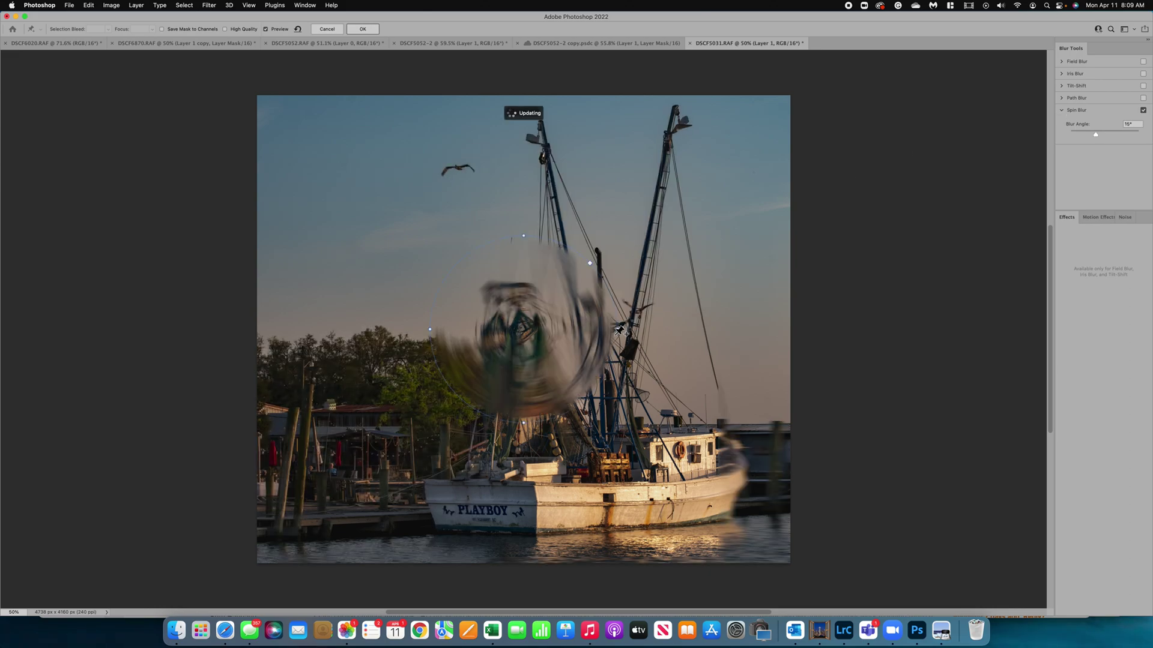
{"action": "left_click_drag", "start_coordinate": [620, 330], "coordinate": [756, 332]}
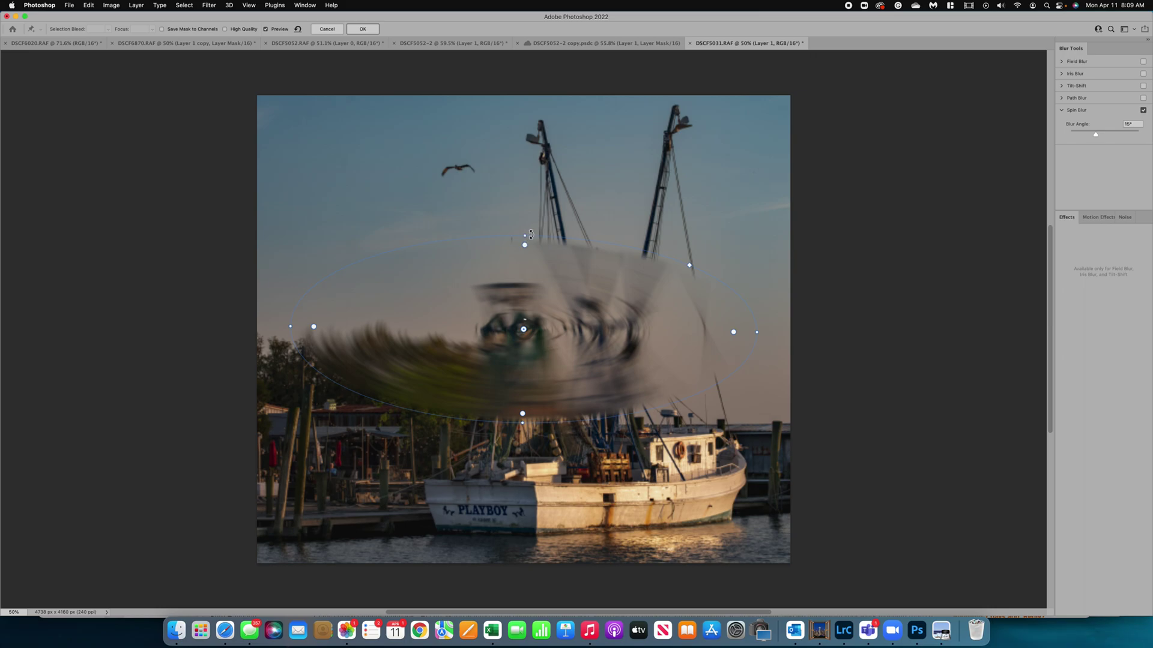
{"action": "left_click_drag", "start_coordinate": [531, 235], "coordinate": [538, 167]}
Step: Set the Spin Blur angle to 10°, then switch Spin Blur off
{"action": "left_click", "coordinate": [1095, 133]}
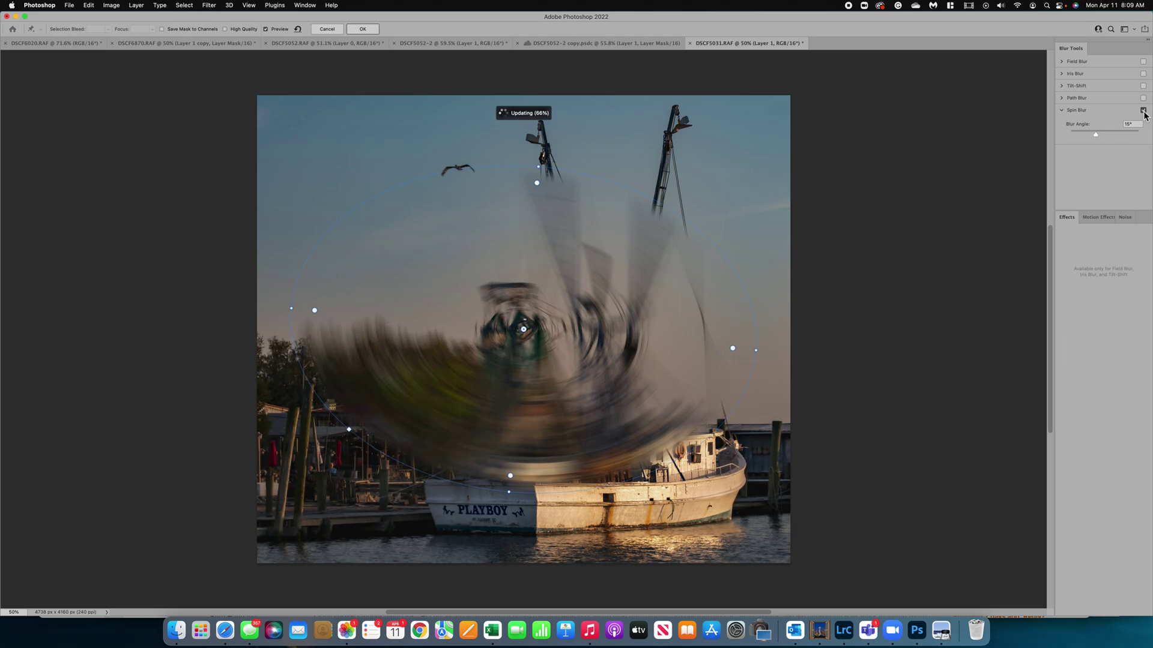
{"action": "type", "text": "10"}
{"action": "key", "text": "Return"}
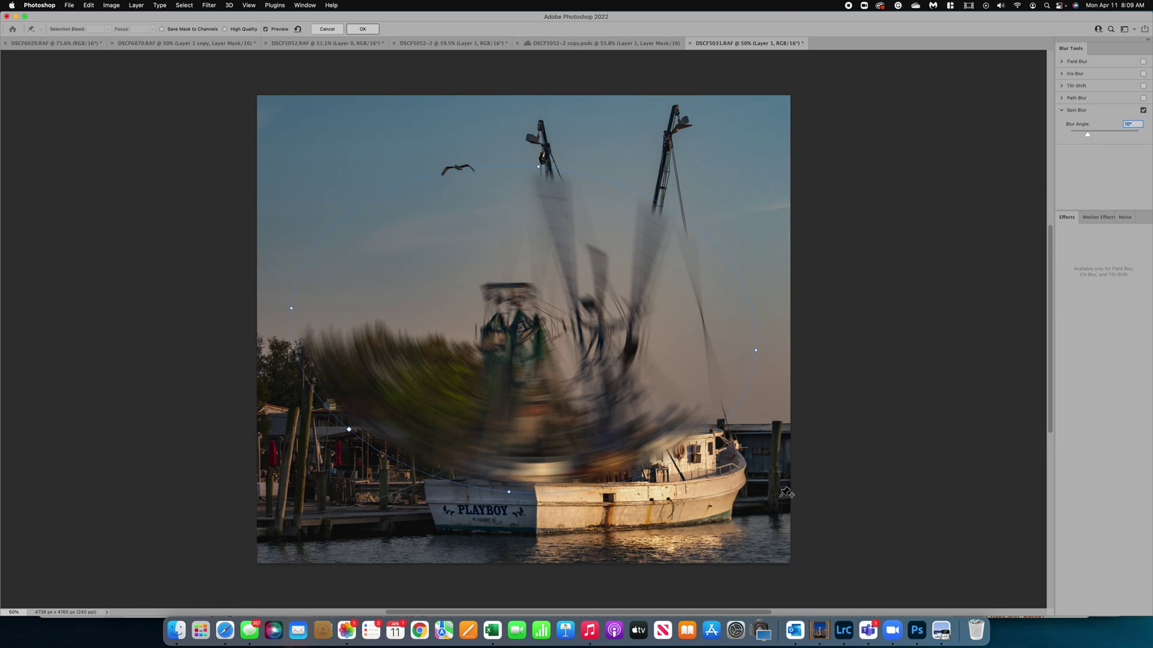
{"action": "left_click", "coordinate": [1143, 111]}
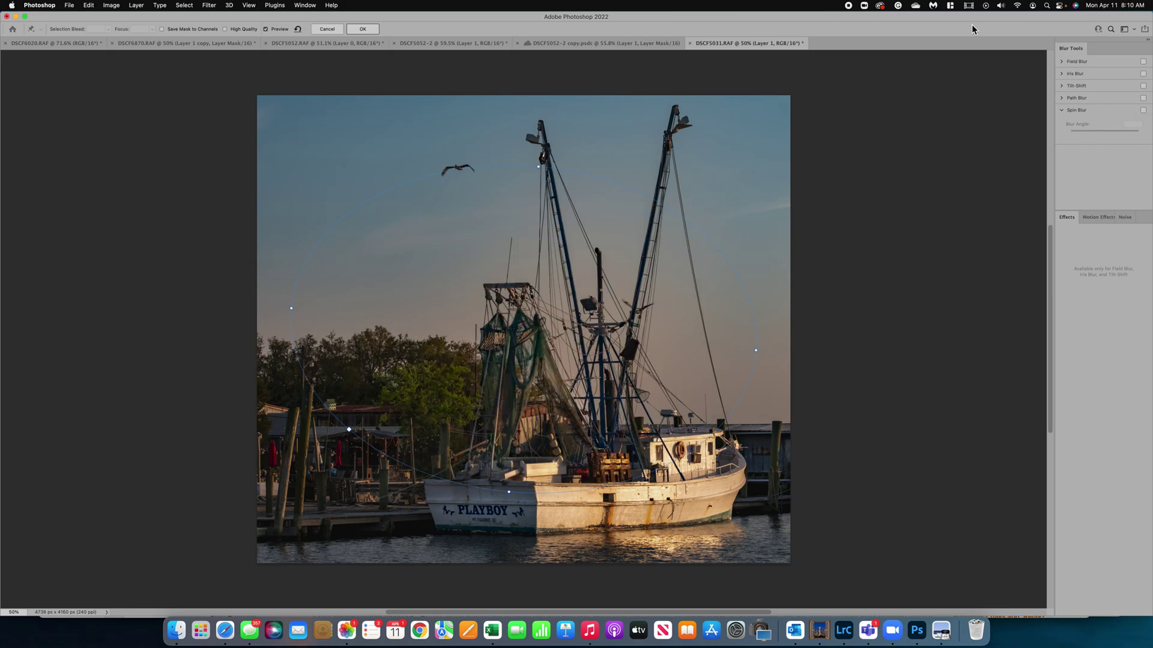
Step: Cancel the Blur Gallery, switch to the DSCF6020.RAF camellia photo and duplicate its background layer
{"action": "left_click", "coordinate": [329, 32]}
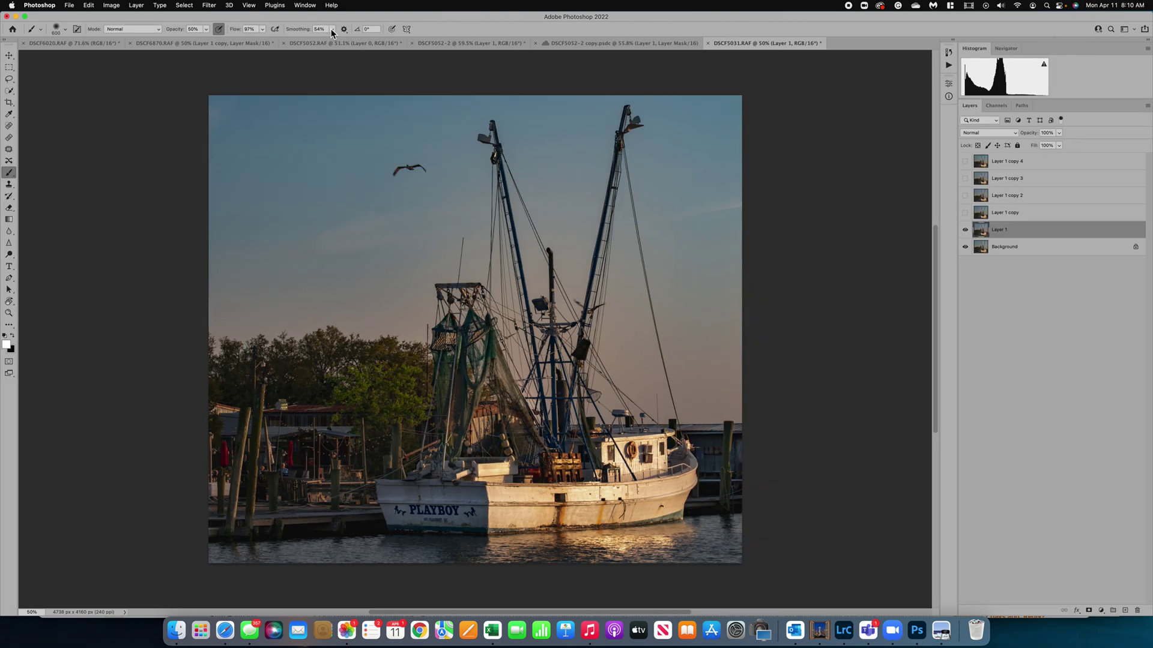
{"action": "left_click", "coordinate": [72, 43]}
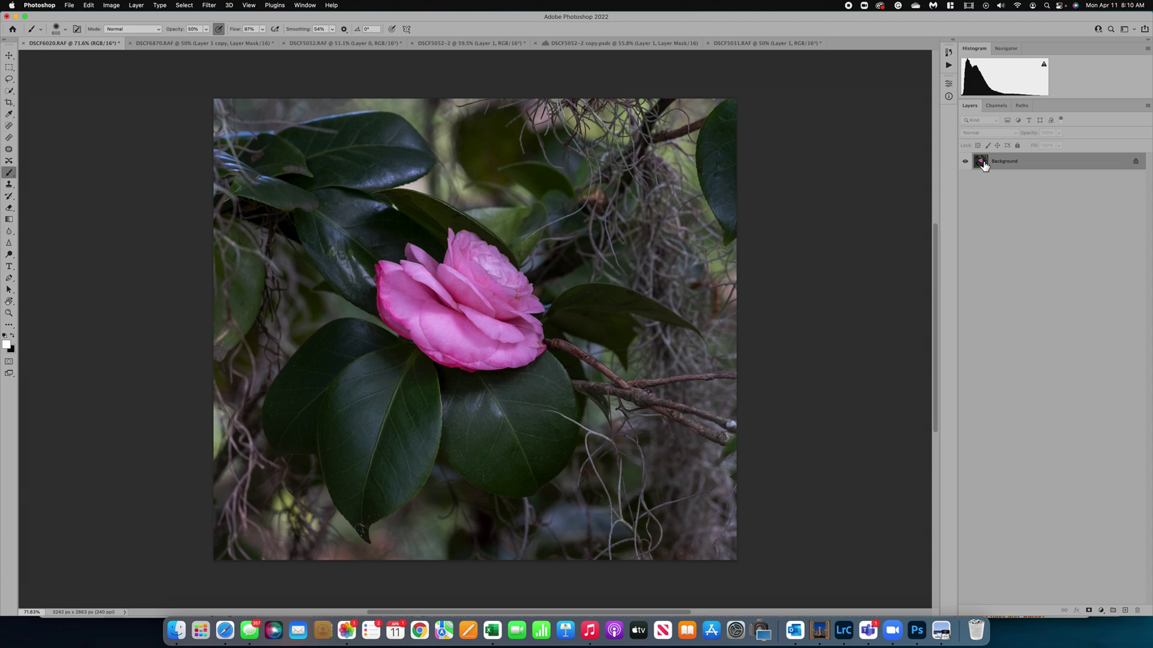
{"action": "key", "text": "super+j"}
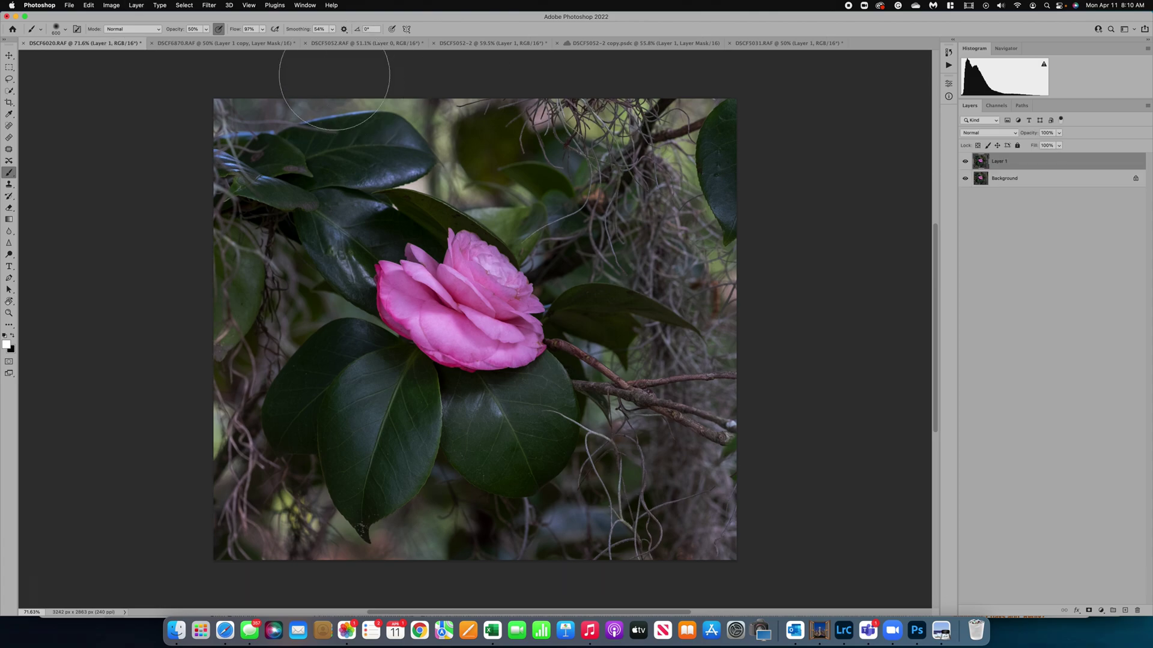
Step: Start a Spin Blur from Filter > Blur Gallery on the camellia copy layer
{"action": "left_click", "coordinate": [211, 6]}
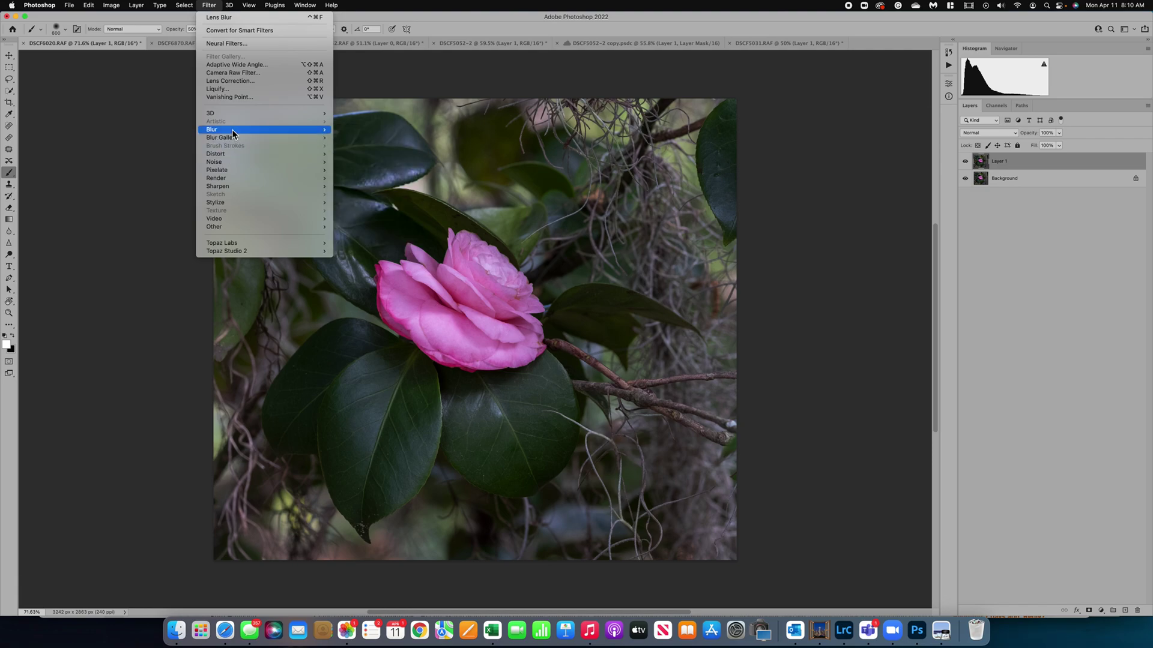
{"action": "mouse_move", "coordinate": [234, 138]}
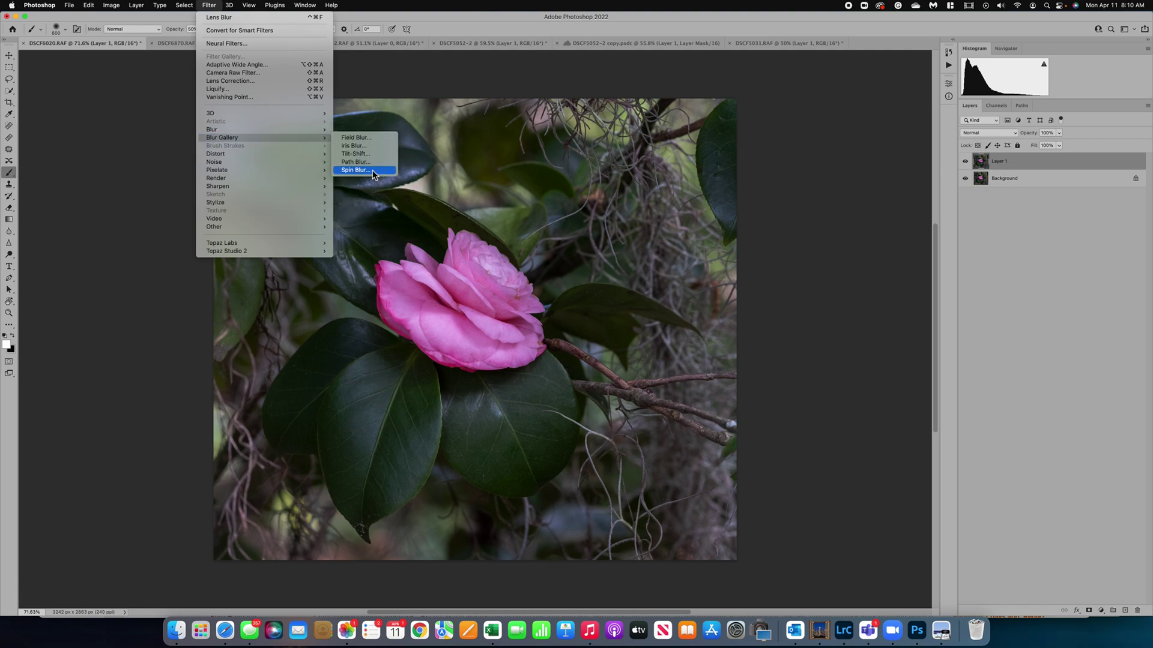
{"action": "left_click", "coordinate": [357, 170]}
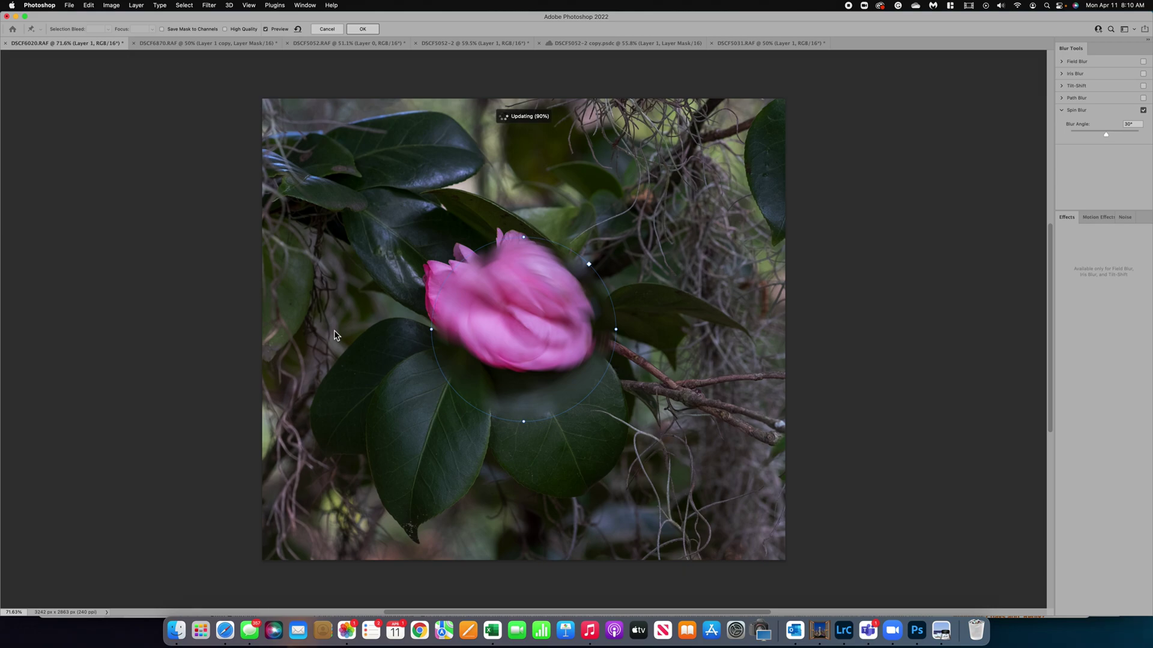
Step: Keep the 15° spin blur centred on the pink camellia, narrow its ellipse, and apply it
{"action": "mouse_move", "coordinate": [524, 236]}
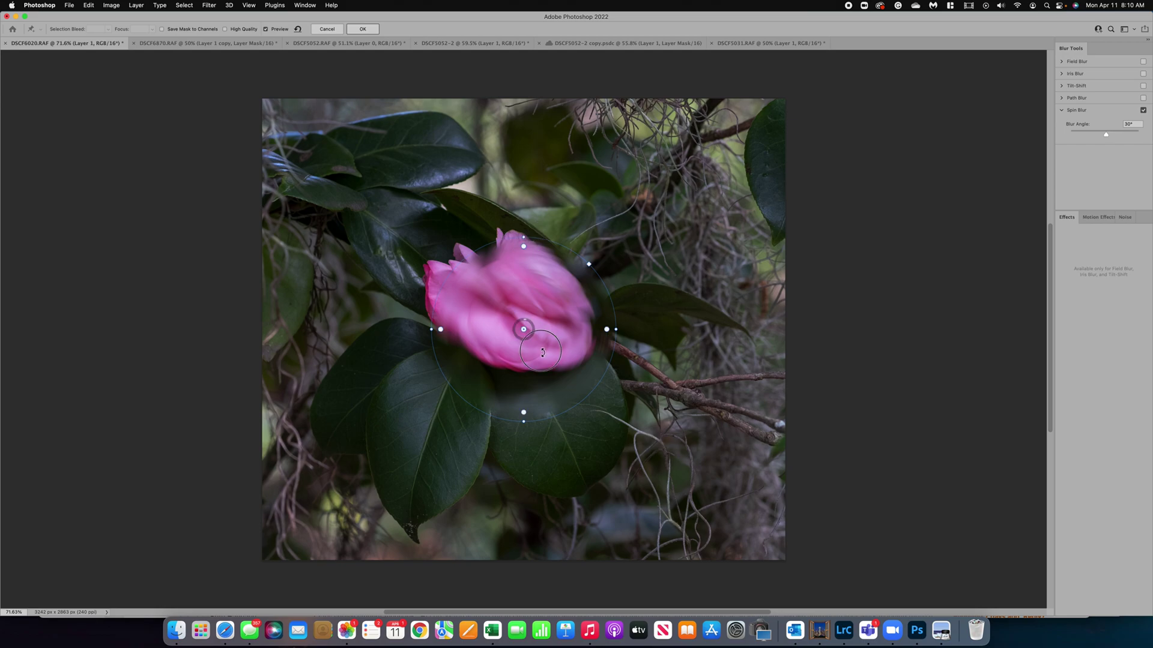
{"action": "key", "text": "super+z"}
{"action": "left_click_drag", "start_coordinate": [523, 329], "coordinate": [491, 500]}
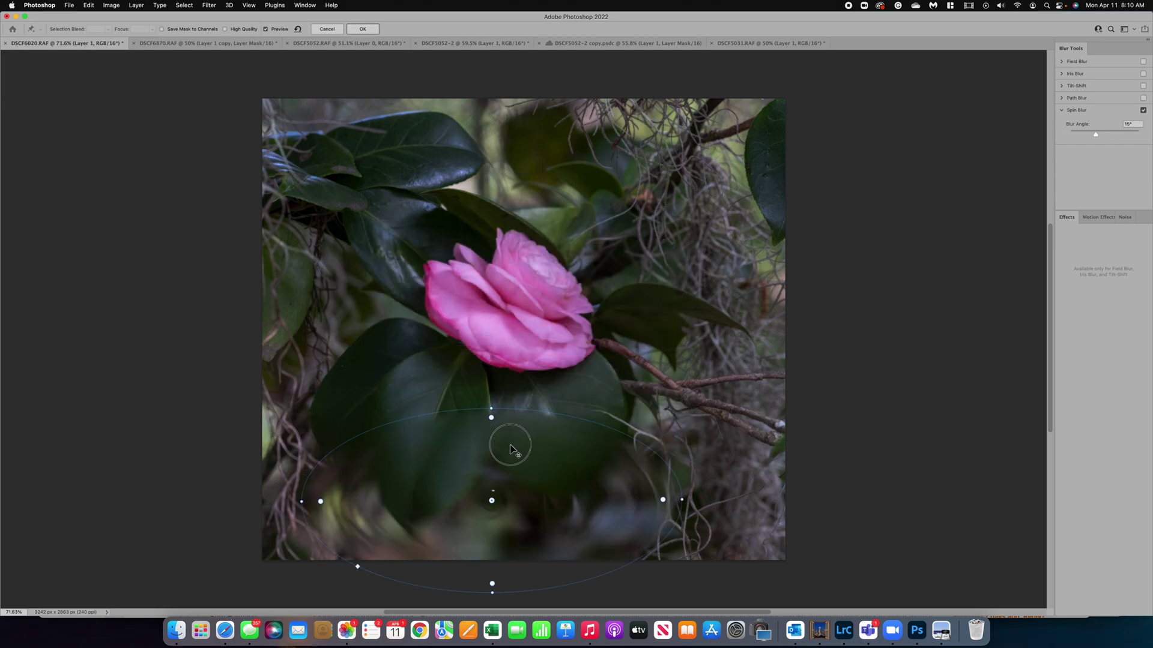
{"action": "key", "text": "super+z"}
{"action": "key", "text": "super+z"}
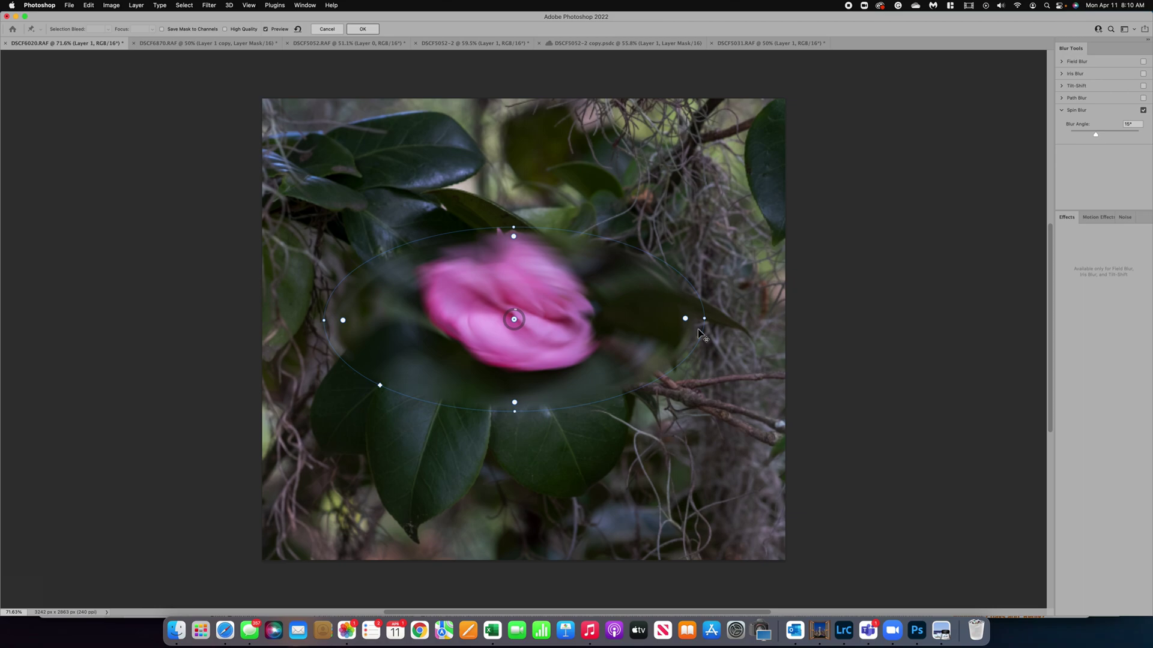
{"action": "left_click", "coordinate": [517, 413]}
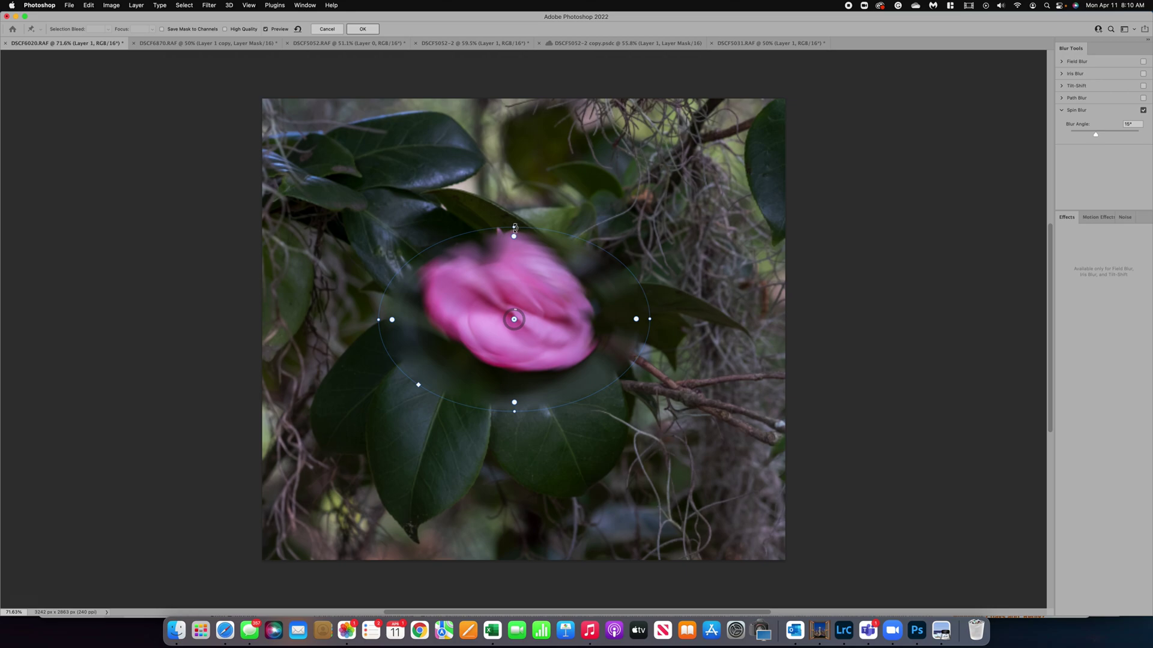
{"action": "left_click", "coordinate": [514, 227]}
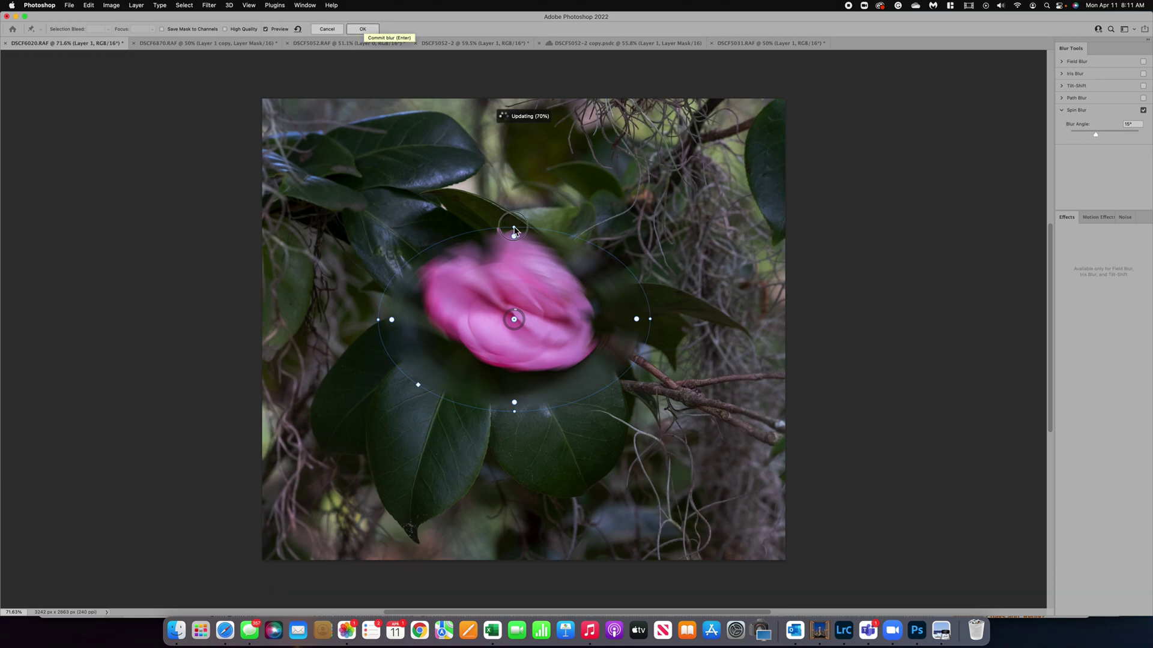
{"action": "left_click", "coordinate": [363, 30]}
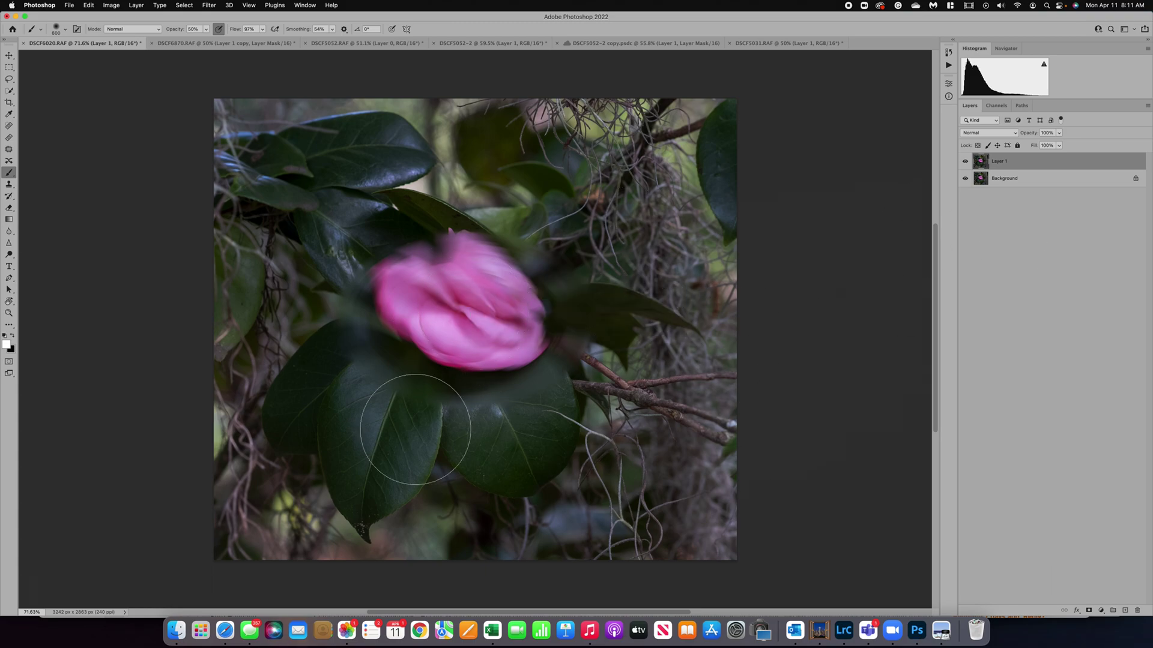
Step: Drop the spin-blurred layer to 48% opacity, hide it to compare, then return to DSCF5052-2
{"action": "left_click", "coordinate": [1060, 133]}
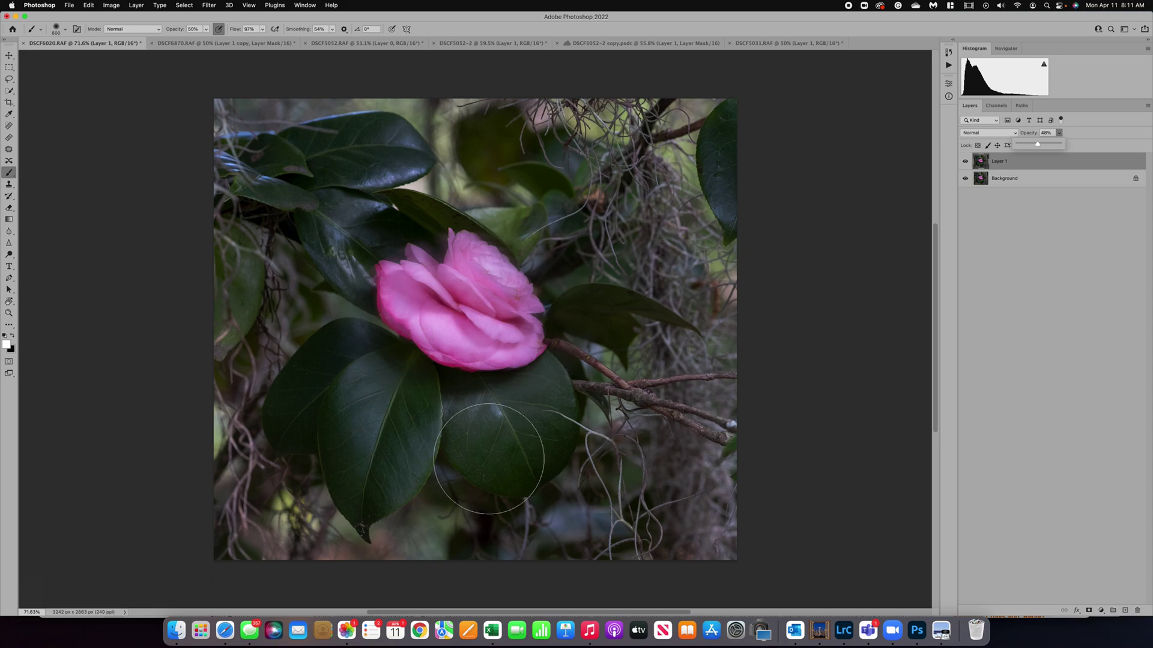
{"action": "left_click", "coordinate": [965, 162]}
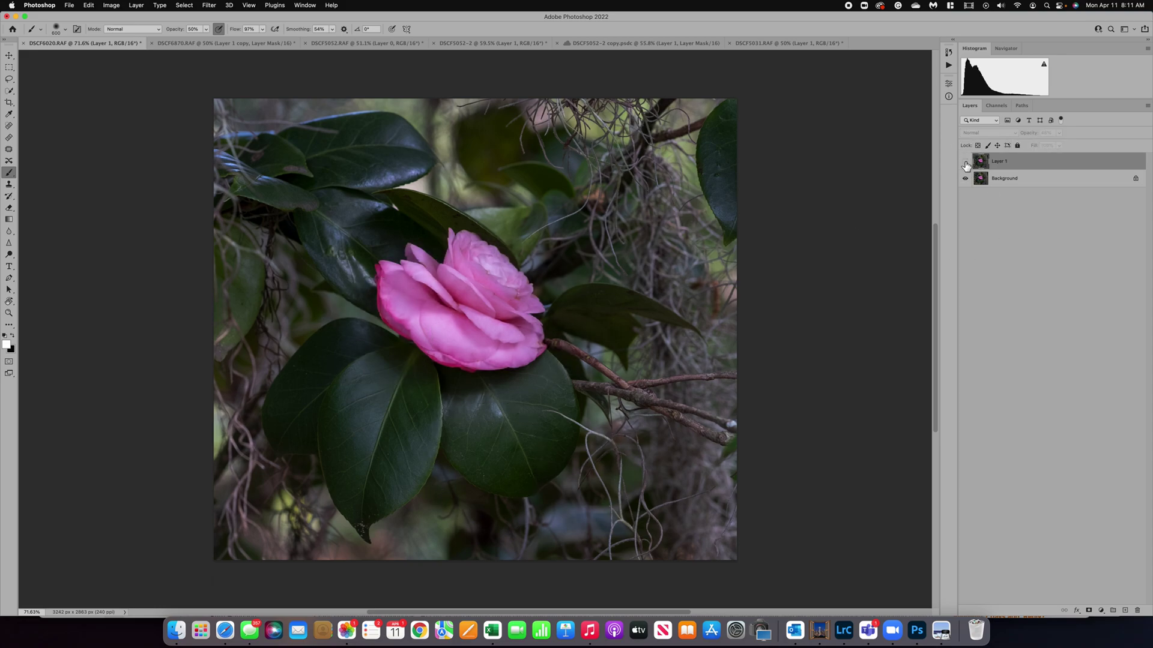
{"action": "left_click", "coordinate": [514, 45]}
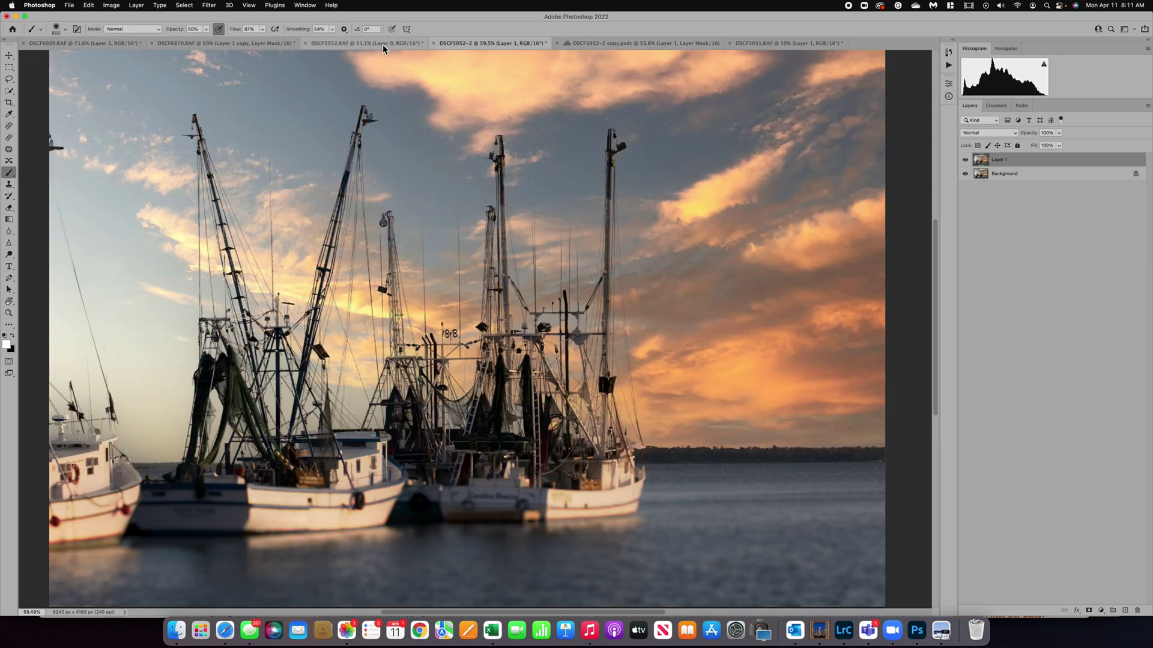
{"action": "left_click", "coordinate": [383, 44]}
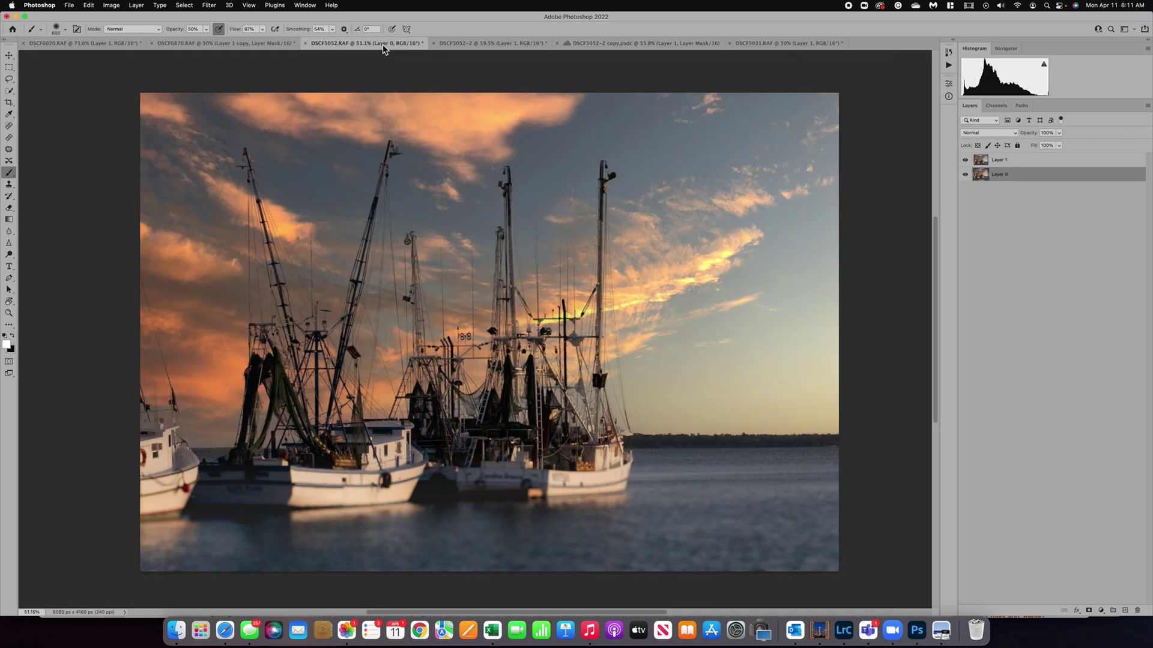
{"action": "left_click", "coordinate": [283, 45]}
{"action": "left_click", "coordinate": [797, 44]}
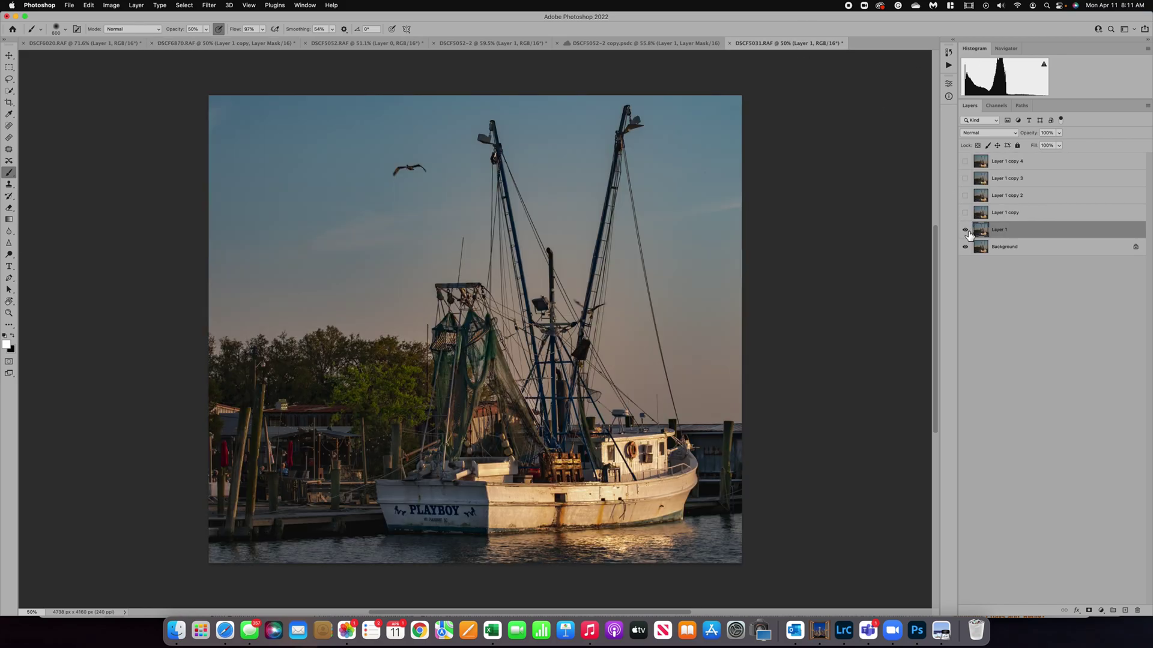
{"action": "left_click", "coordinate": [211, 5]}
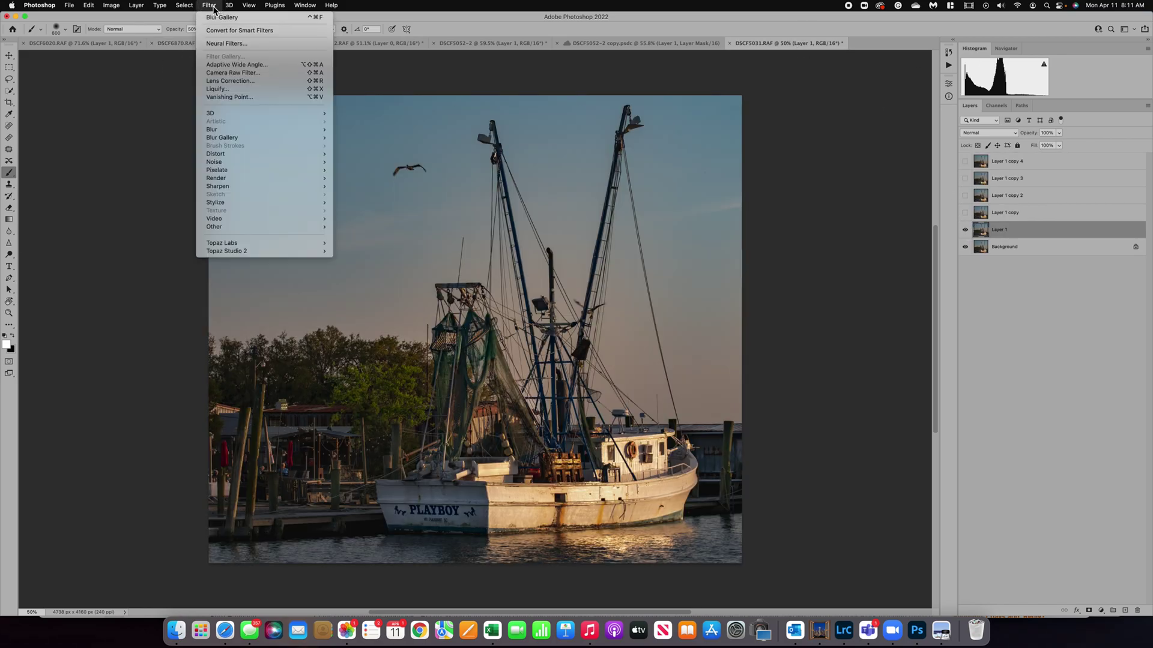
{"action": "mouse_move", "coordinate": [234, 139]}
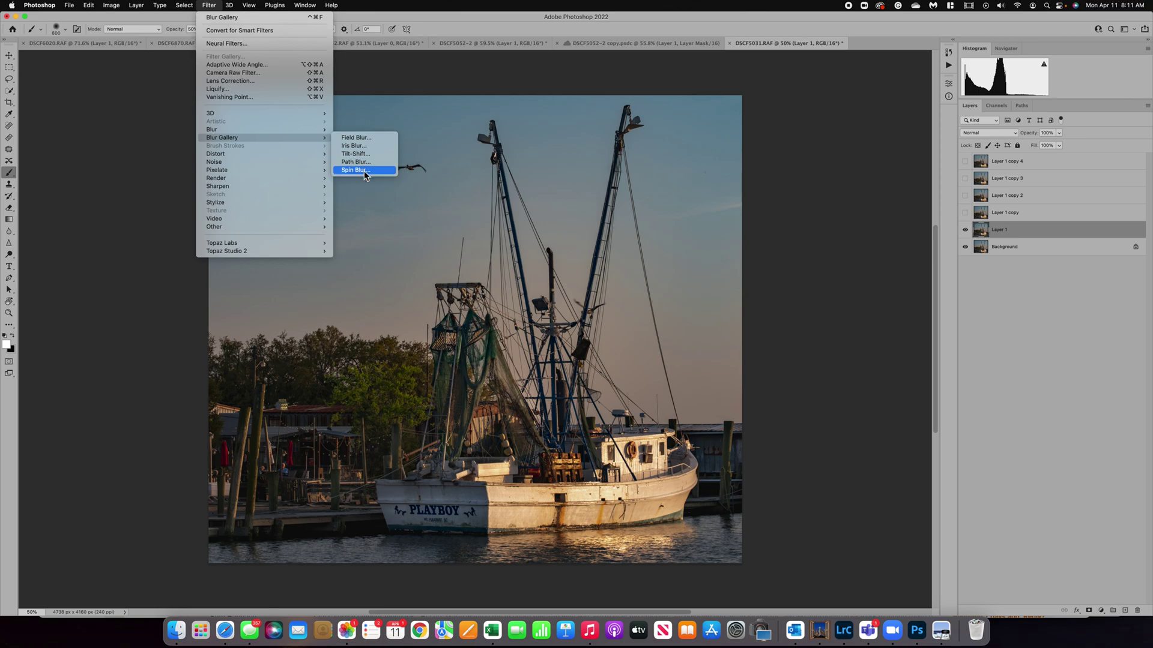
{"action": "mouse_move", "coordinate": [301, 132]}
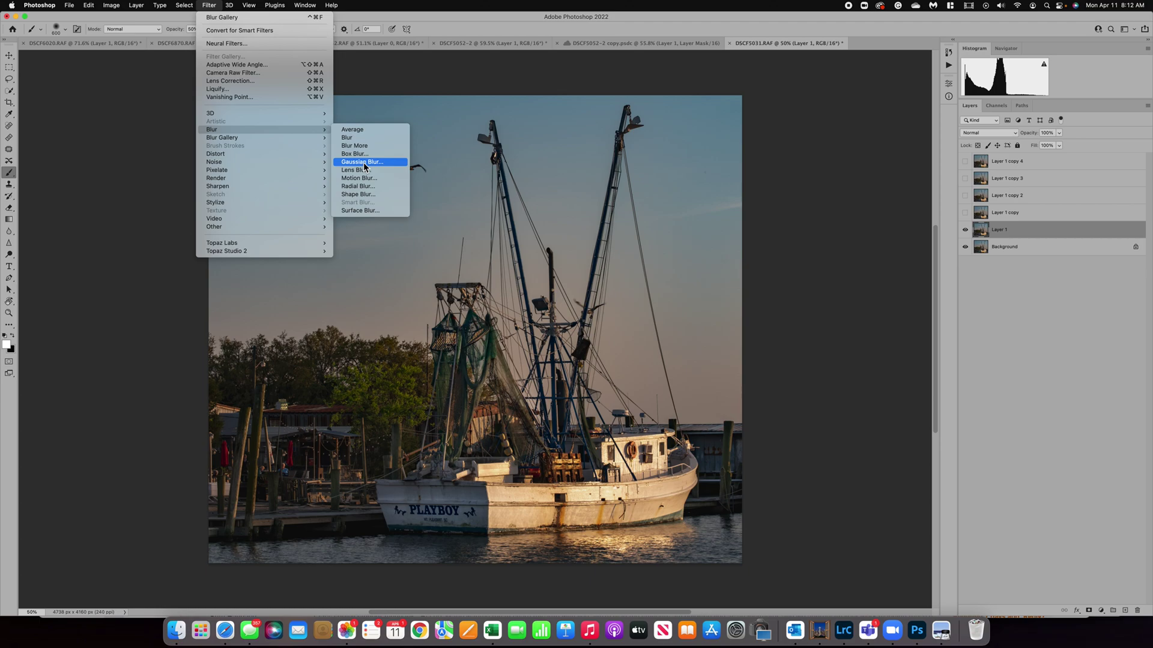
Step: Cancel the blur filters, show and select Layer 1 copy, and hide Layer 1
{"action": "left_click", "coordinate": [967, 227]}
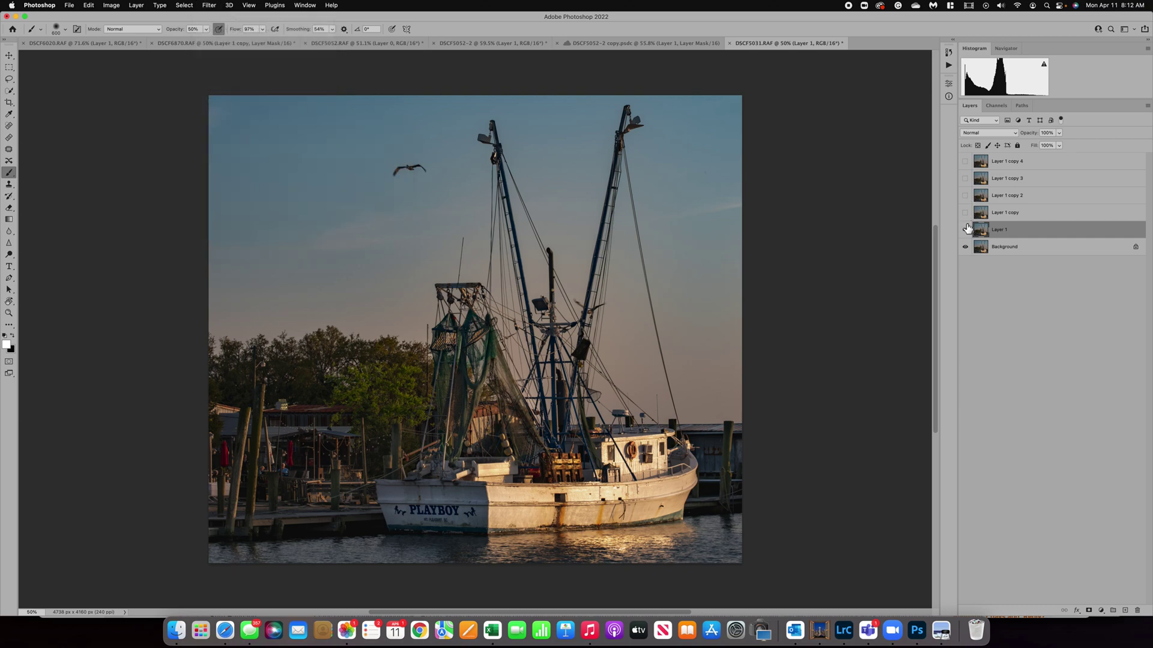
{"action": "left_click", "coordinate": [965, 212]}
{"action": "left_click", "coordinate": [965, 230]}
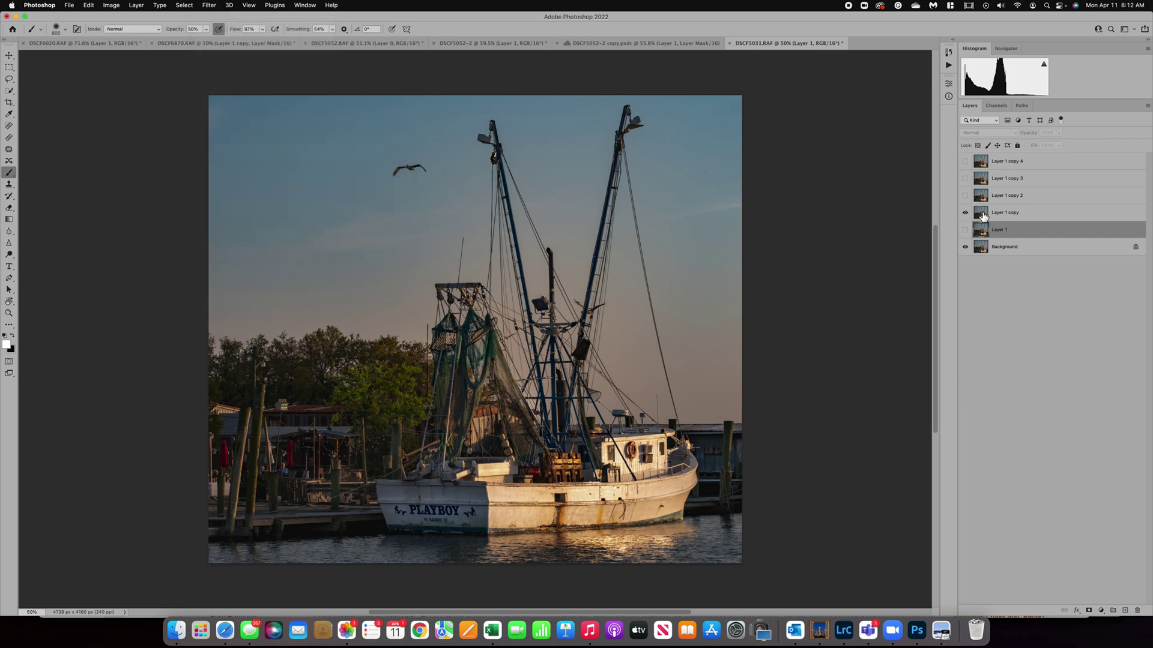
{"action": "left_click", "coordinate": [983, 216]}
Step: Apply a Gaussian Blur with a 6.8-pixel radius to Layer 1 copy
{"action": "left_click", "coordinate": [208, 6]}
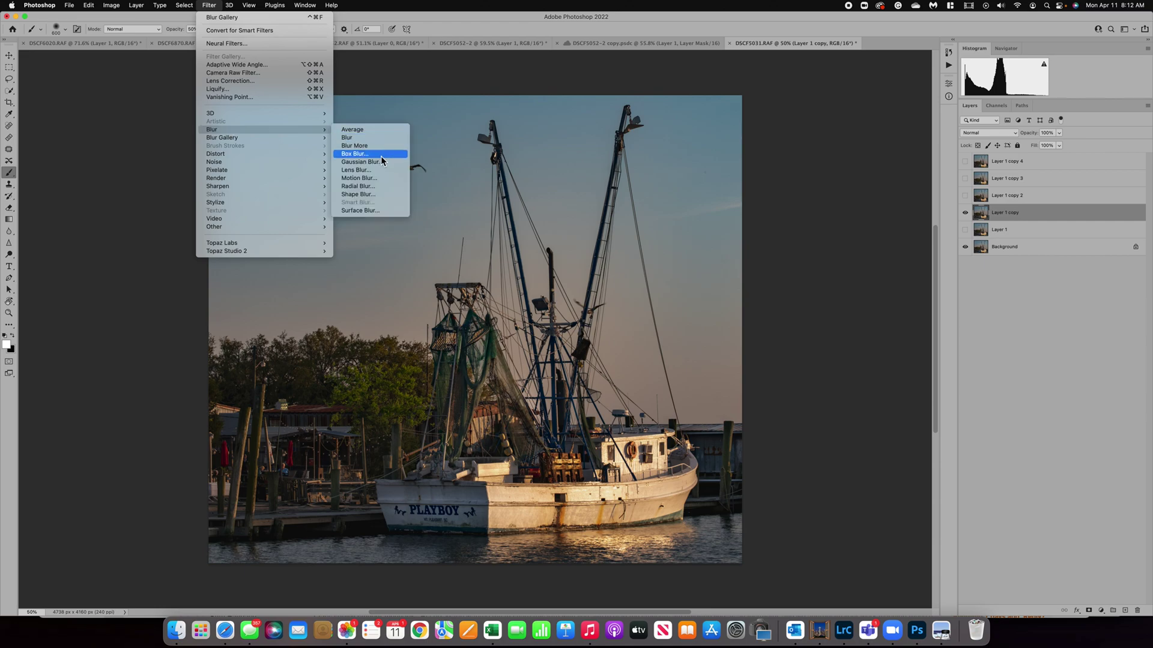
{"action": "left_click", "coordinate": [381, 162]}
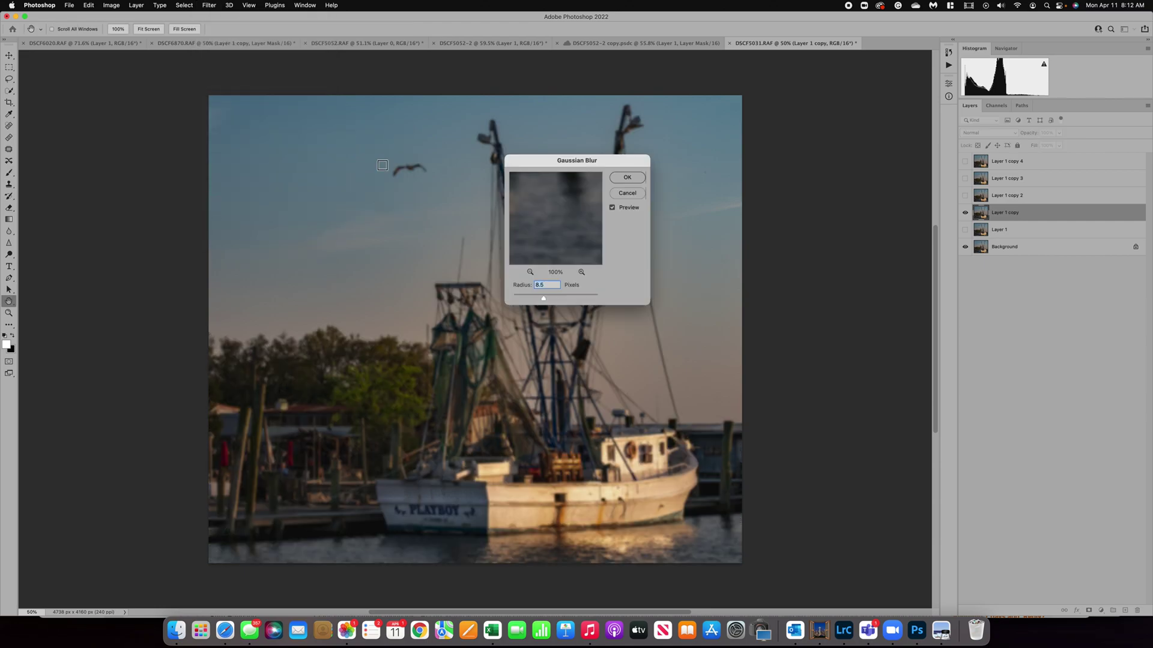
{"action": "left_click_drag", "start_coordinate": [541, 299], "coordinate": [539, 299]}
{"action": "left_click", "coordinate": [627, 178]}
{"action": "key", "text": "b"}
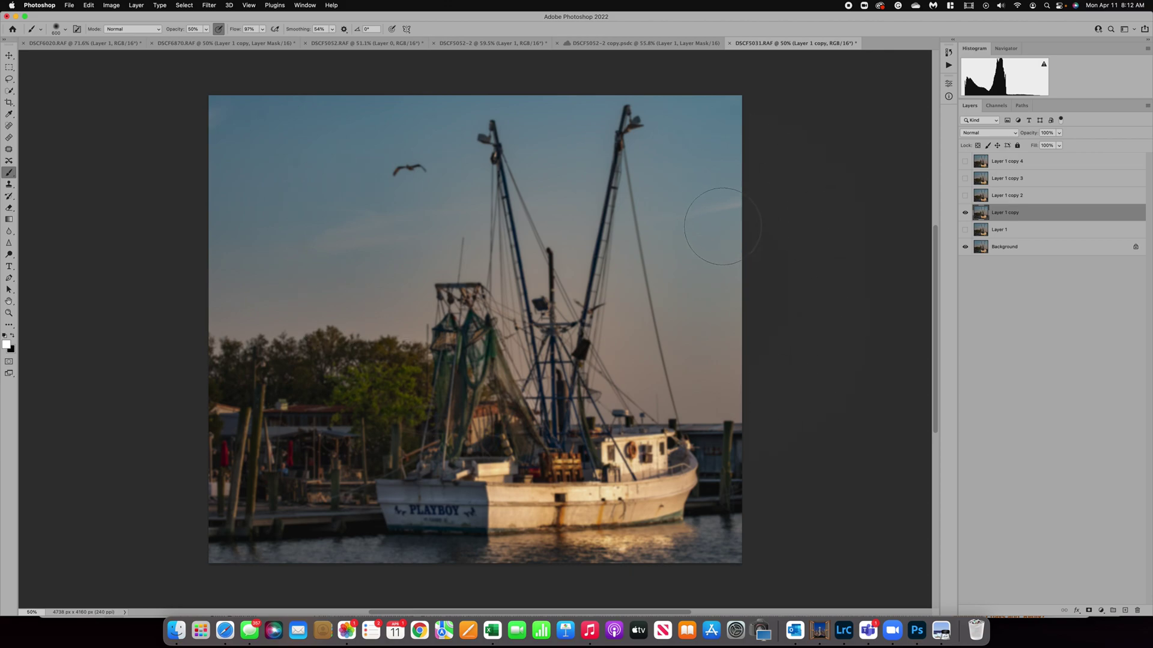
Step: Add a layer mask to Layer 1 copy and draw a vertical gradient from the sky down to the boat
{"action": "left_click", "coordinate": [1087, 610]}
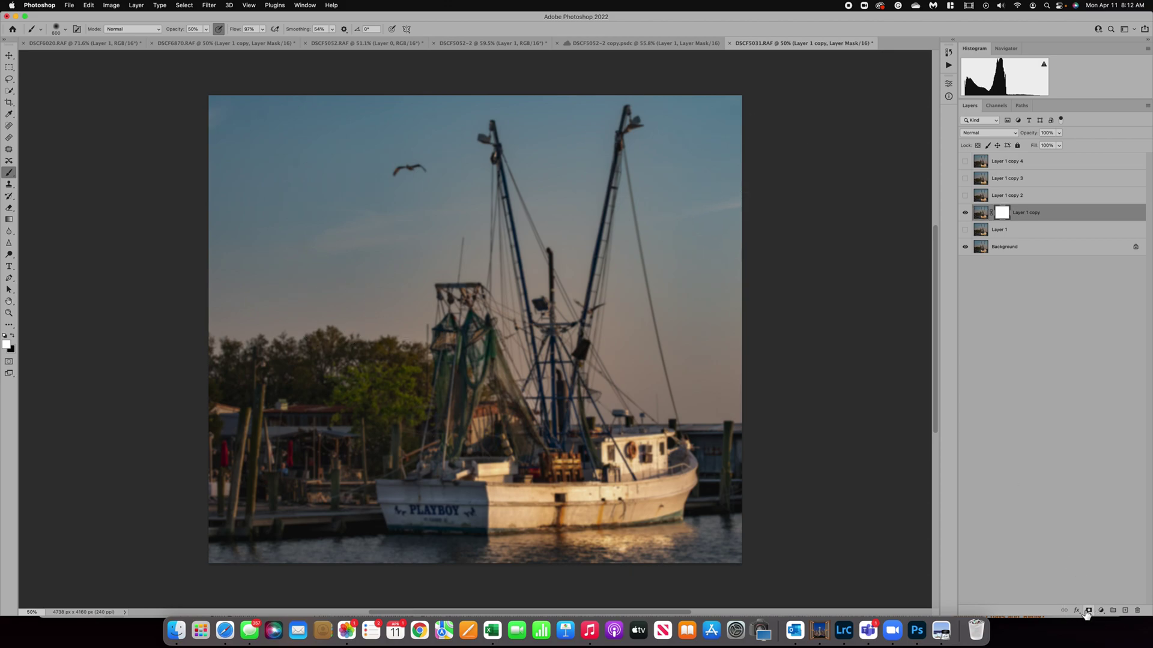
{"action": "left_click", "coordinate": [10, 219]}
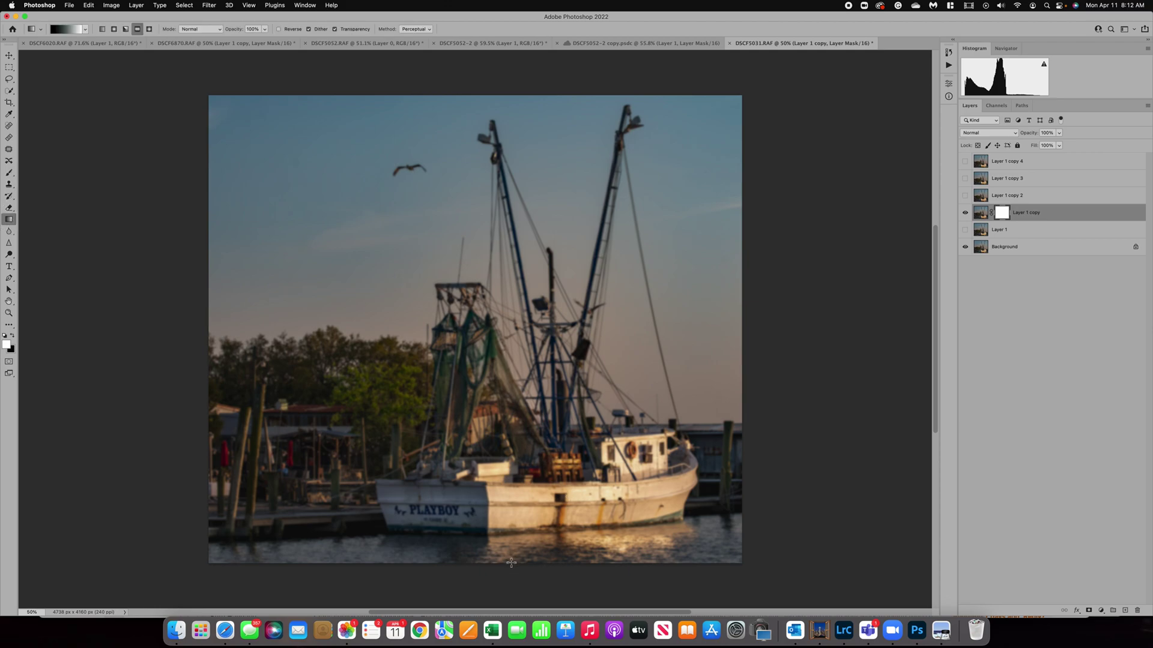
{"action": "left_click_drag", "start_coordinate": [510, 564], "coordinate": [510, 481]}
{"action": "left_click_drag", "start_coordinate": [502, 98], "coordinate": [502, 472]}
{"action": "key", "text": "super+z"}
{"action": "left_click_drag", "start_coordinate": [485, 95], "coordinate": [487, 470]}
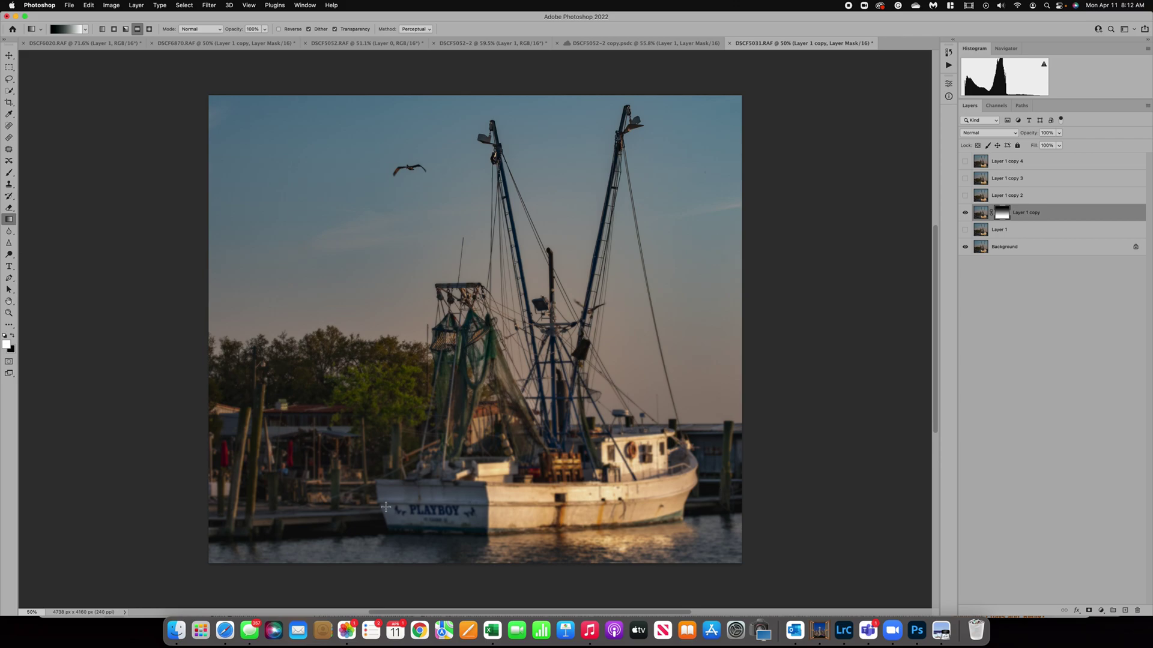
Step: Toggle Layer 1 copy to compare, then hide it and show and select Layer 1 copy 2
{"action": "left_click", "coordinate": [964, 214]}
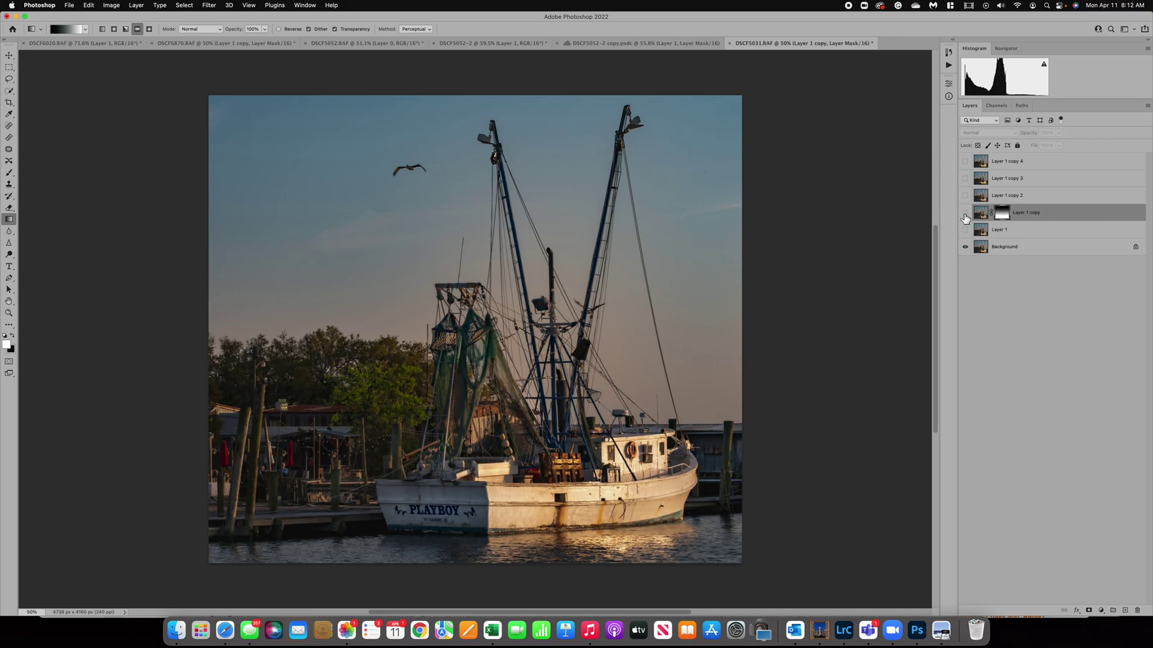
{"action": "left_click", "coordinate": [965, 214]}
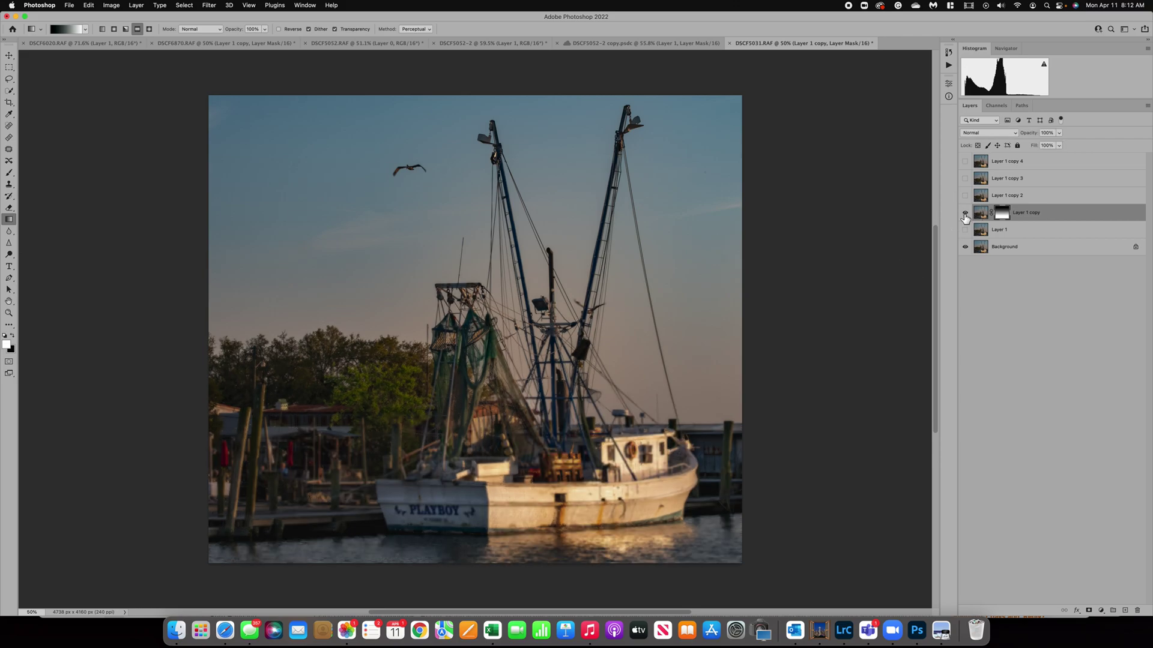
{"action": "left_click", "coordinate": [208, 5]}
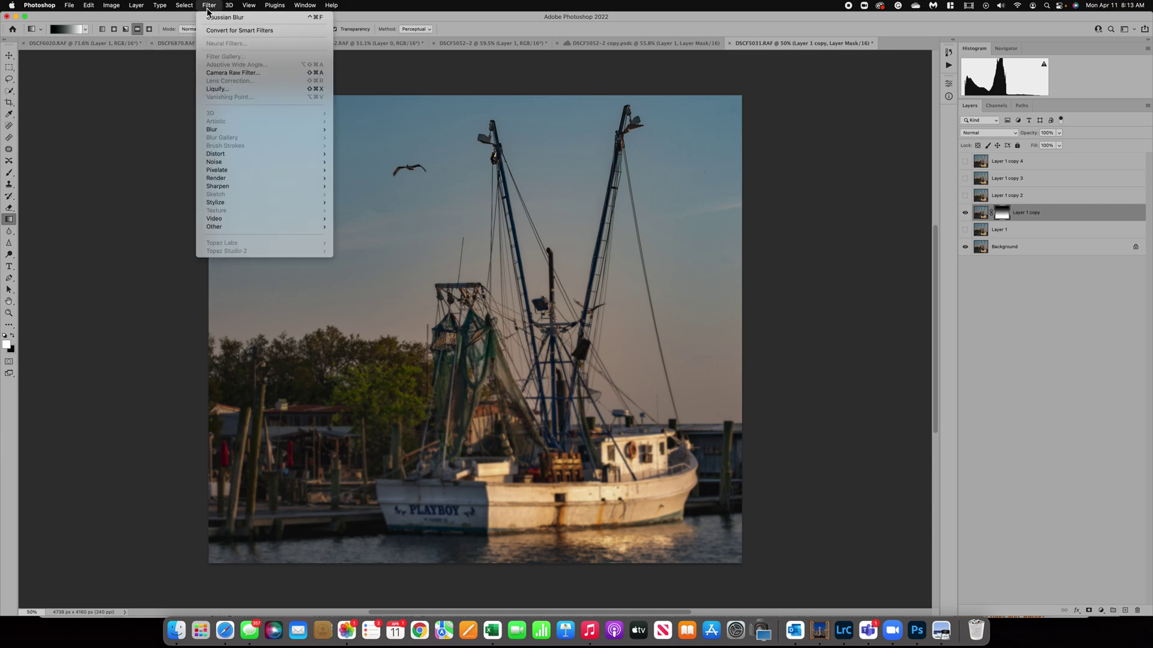
{"action": "mouse_move", "coordinate": [231, 129]}
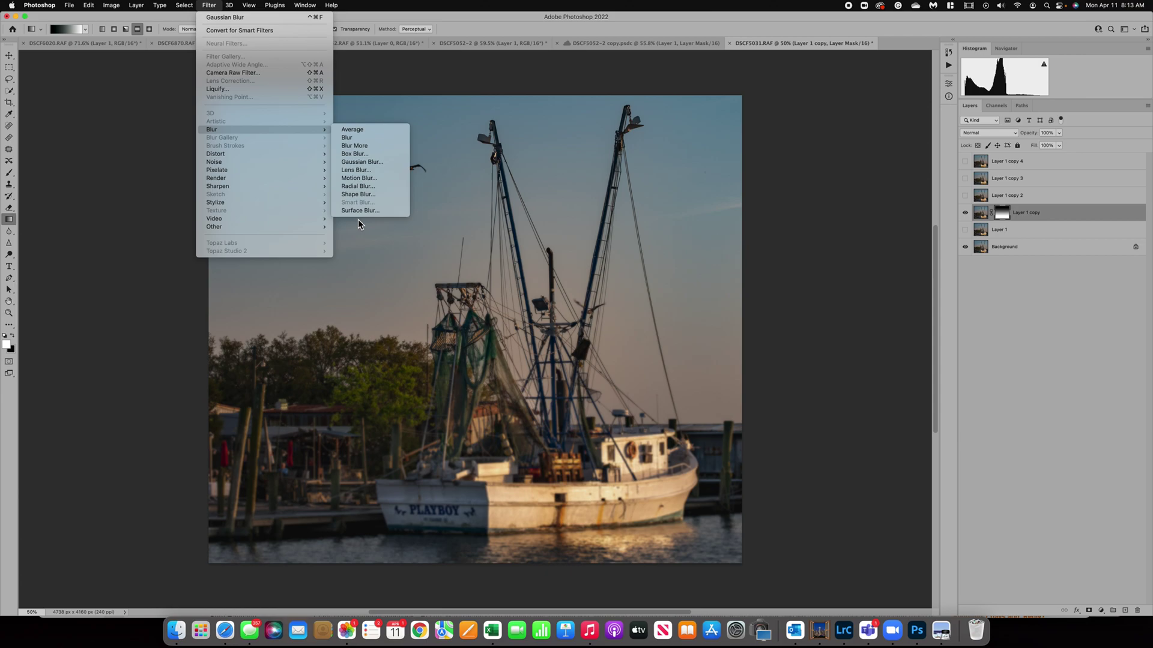
{"action": "key", "text": "Escape"}
{"action": "left_click", "coordinate": [965, 195]}
{"action": "left_click", "coordinate": [964, 212]}
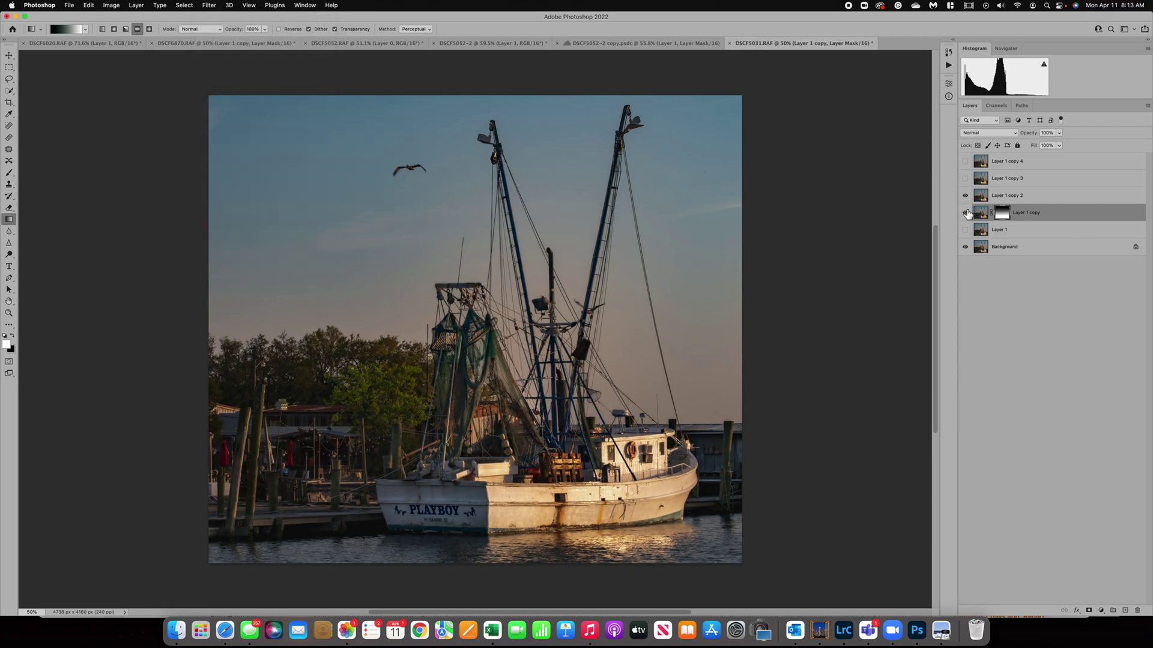
{"action": "left_click", "coordinate": [980, 197]}
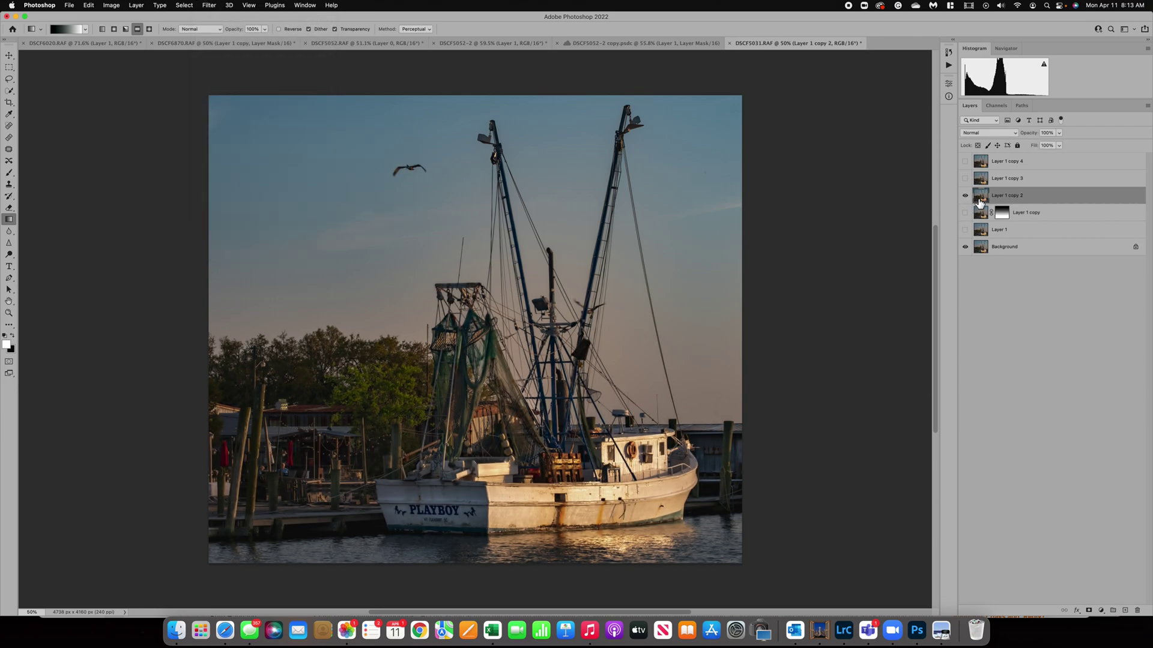
Step: Apply a Motion Blur with angle 1° and distance 36 pixels to Layer 1 copy 2
{"action": "left_click", "coordinate": [209, 5]}
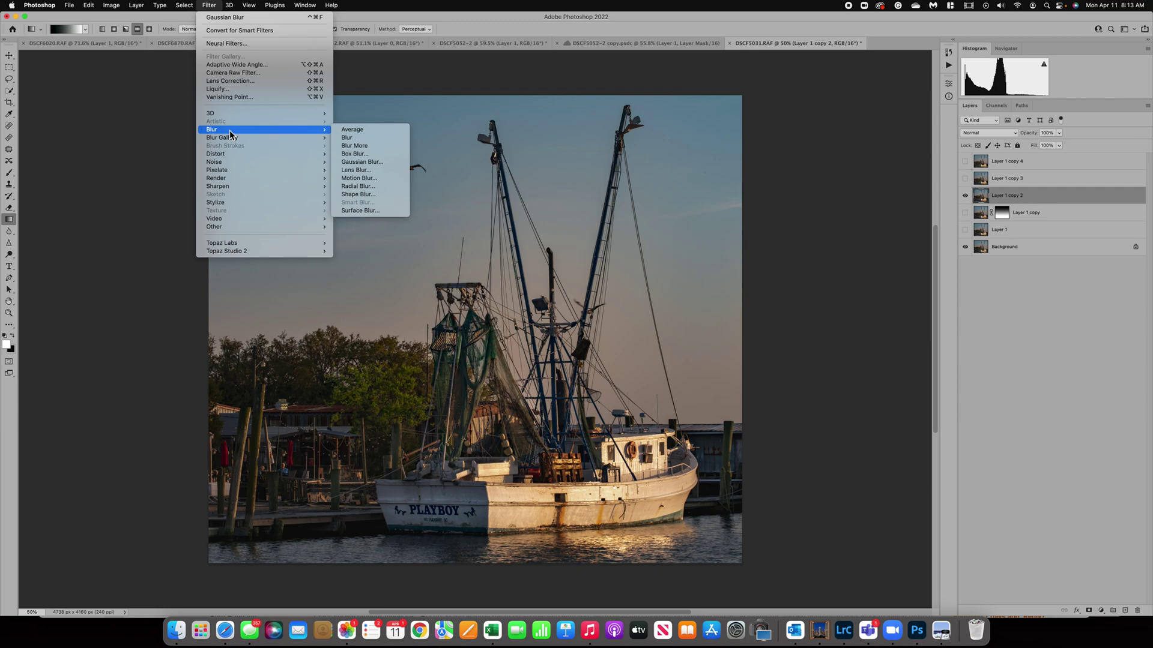
{"action": "left_click", "coordinate": [377, 177]}
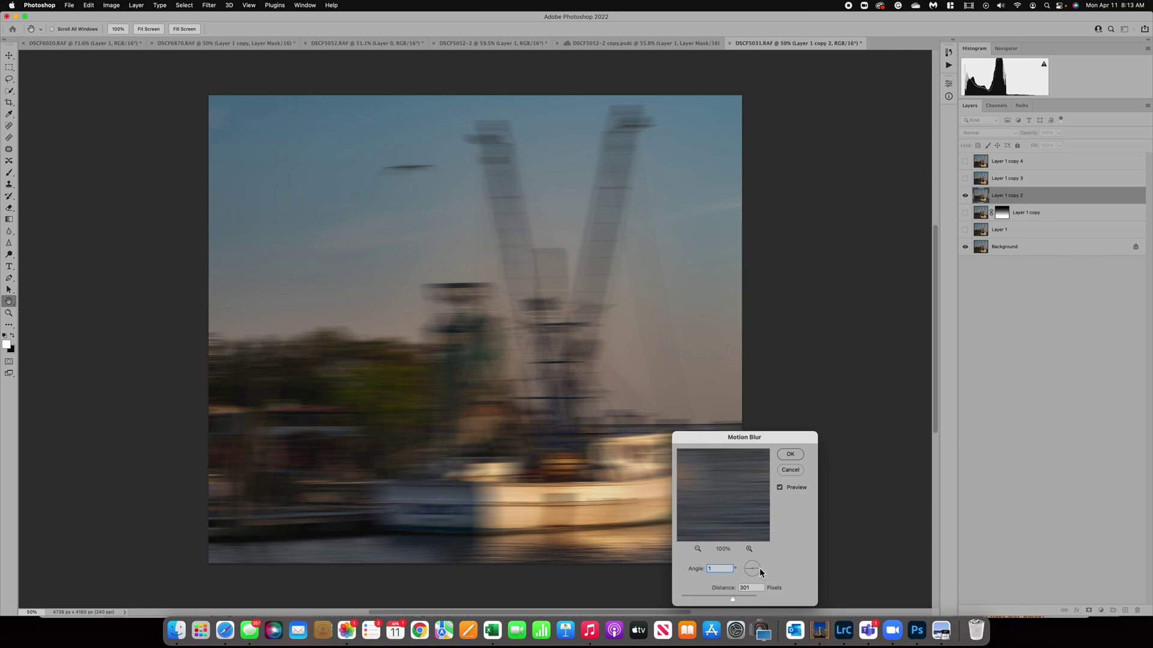
{"action": "left_click", "coordinate": [697, 595]}
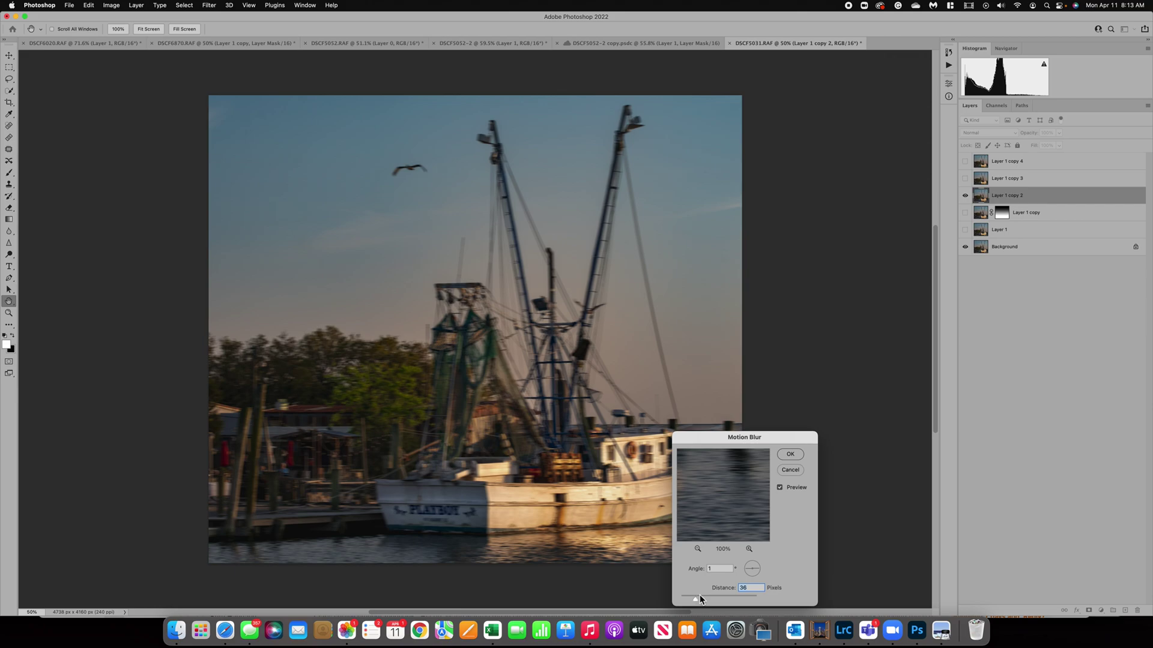
{"action": "left_click", "coordinate": [789, 455]}
{"action": "key", "text": "g"}
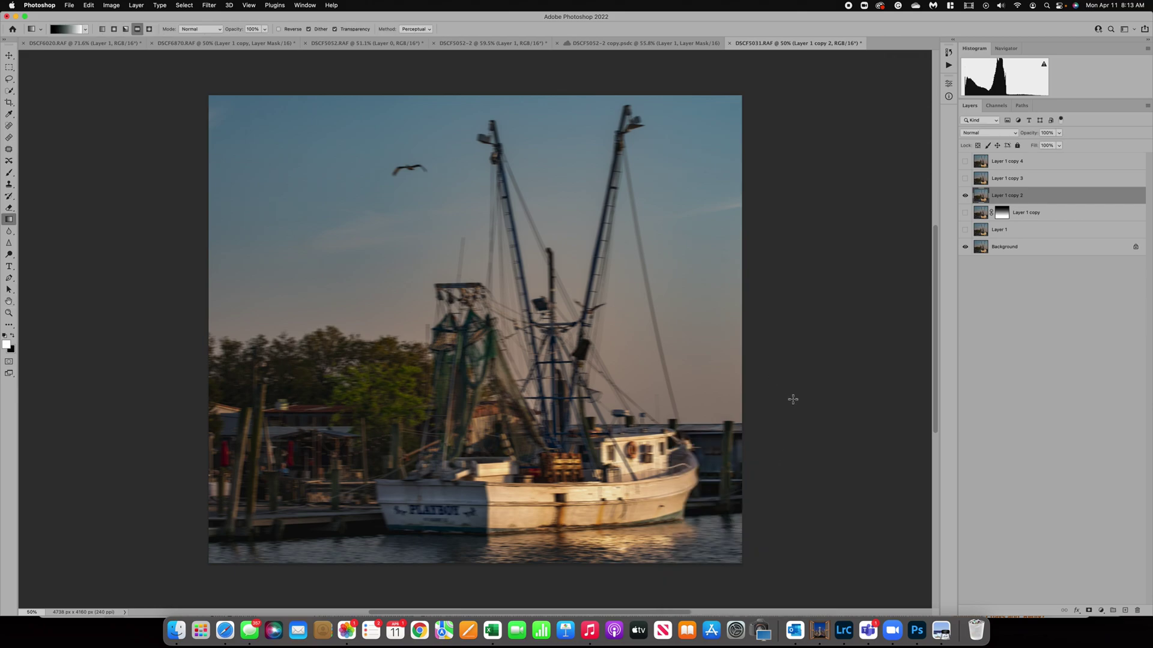
Step: Add a mask to Layer 1 copy 2 and paint black over the rigging and nets to restore sharpness
{"action": "left_click", "coordinate": [1088, 611]}
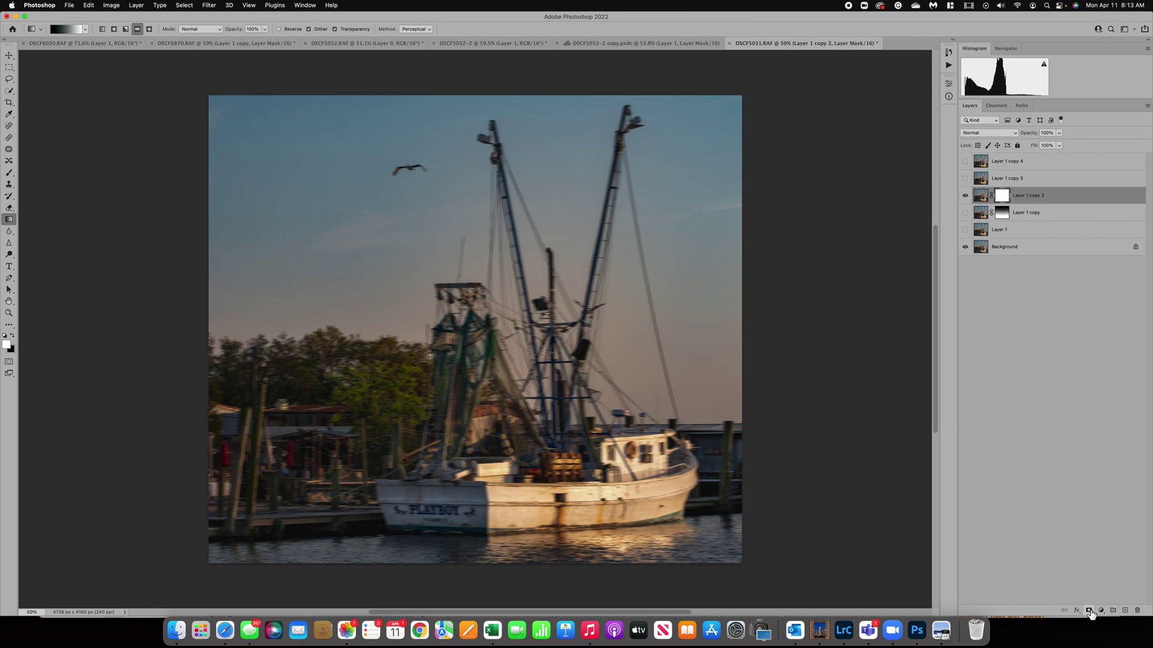
{"action": "left_click", "coordinate": [12, 175]}
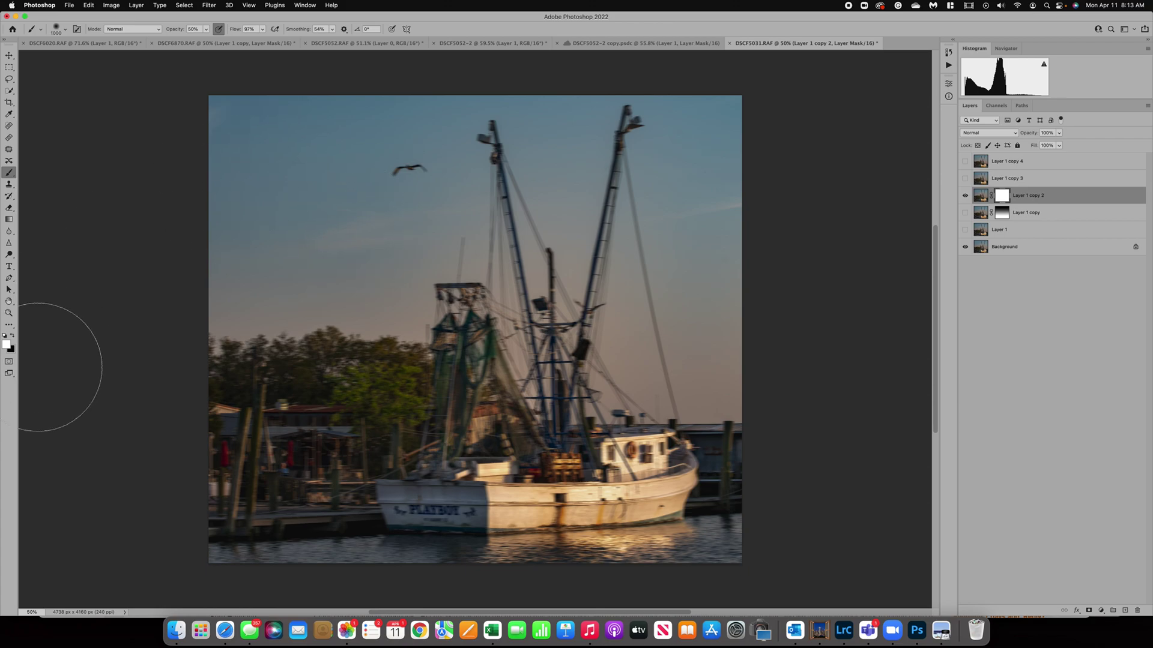
{"action": "left_click", "coordinate": [12, 337]}
{"action": "mouse_move", "coordinate": [436, 369]}
{"action": "left_mouse_down"}
{"action": "mouse_move", "coordinate": [497, 354]}
{"action": "mouse_move", "coordinate": [456, 408]}
{"action": "mouse_move", "coordinate": [613, 362]}
{"action": "left_mouse_up"}
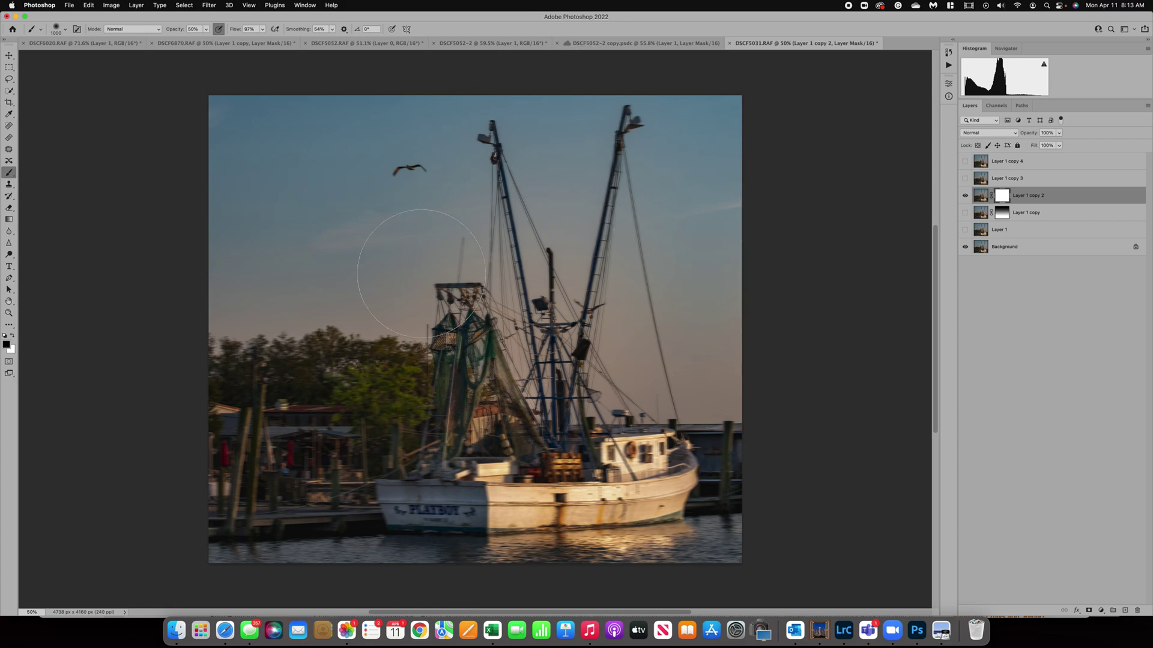
{"action": "left_click_drag", "start_coordinate": [384, 155], "coordinate": [674, 340]}
{"action": "left_click", "coordinate": [213, 9]}
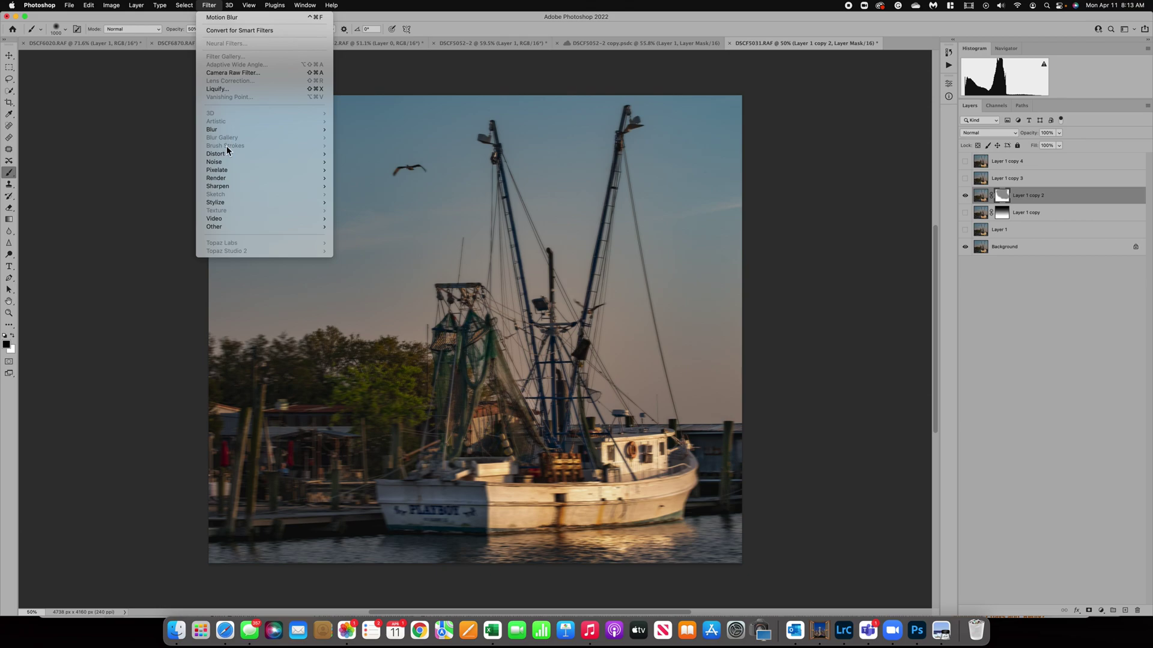
{"action": "mouse_move", "coordinate": [226, 131]}
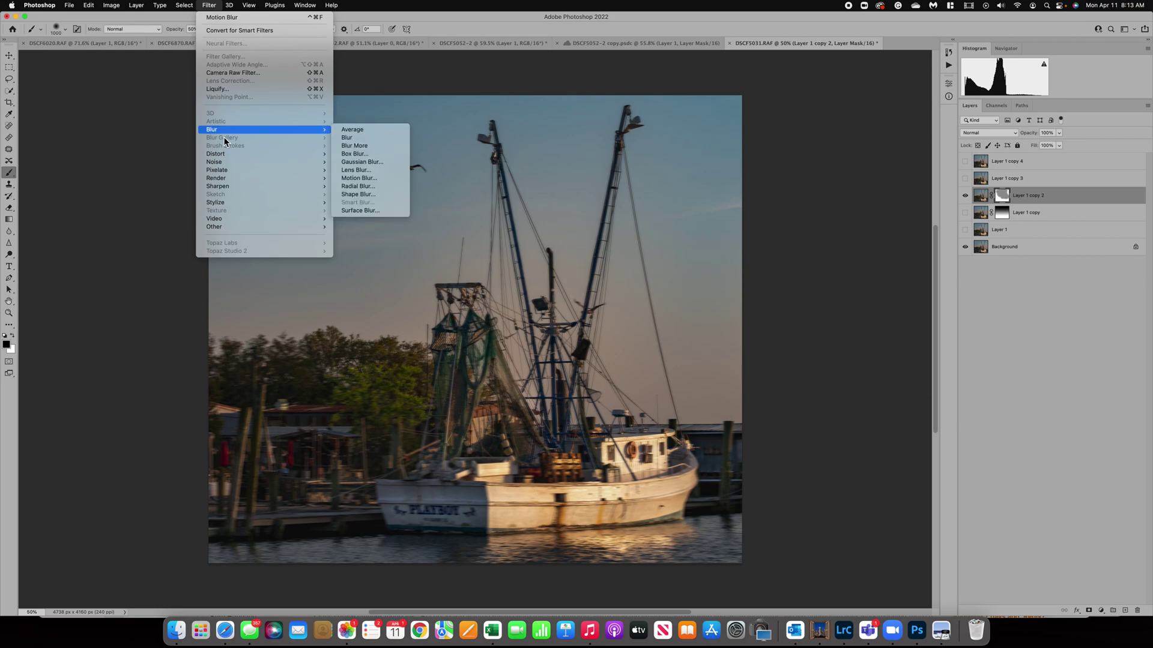